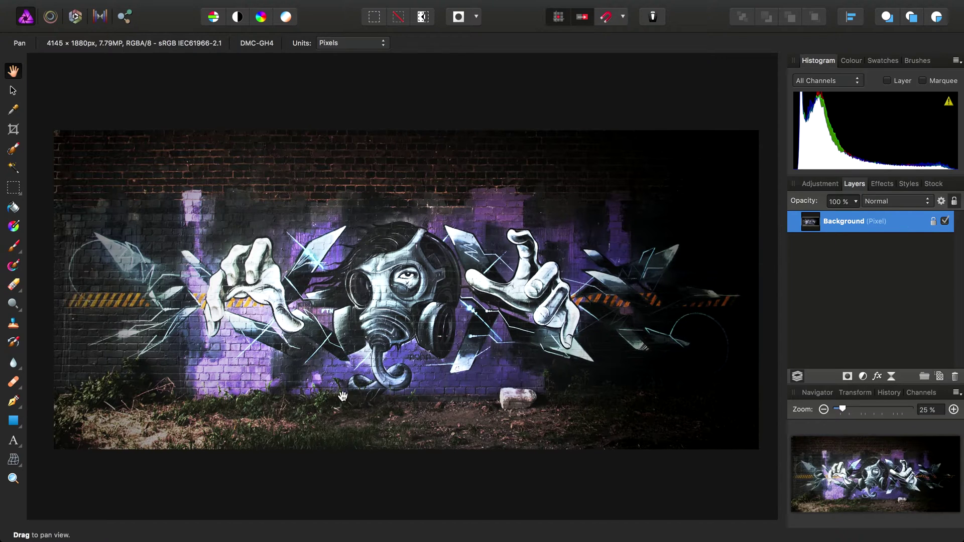
Switch to the Liquify Persona for the graffiti photo
left_click(50, 20)
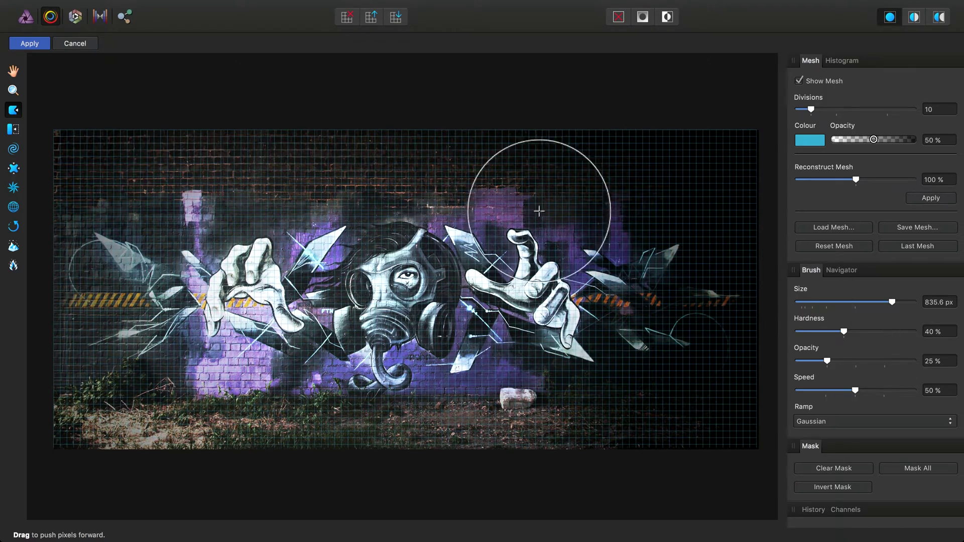
scroll(372, 290, "up", 3)
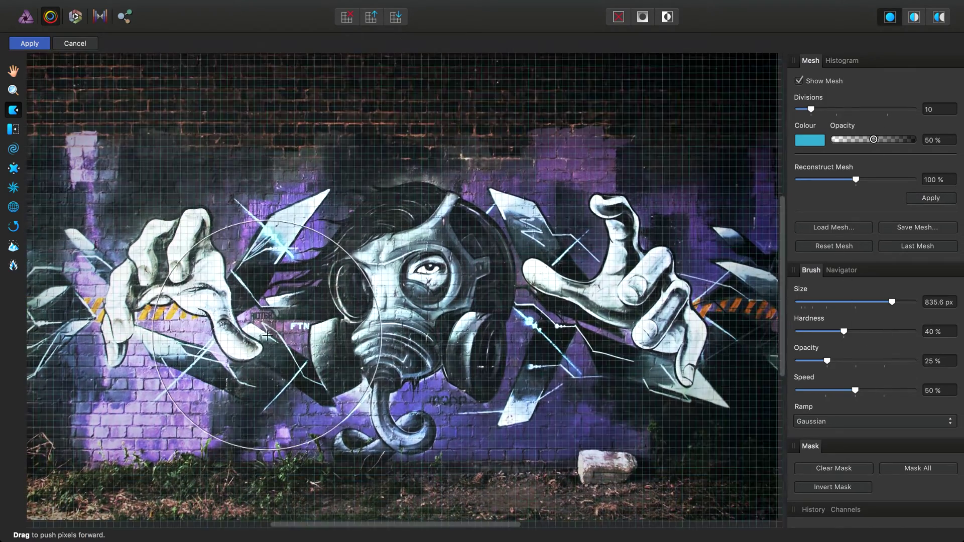
scroll(372, 289, "left", 5)
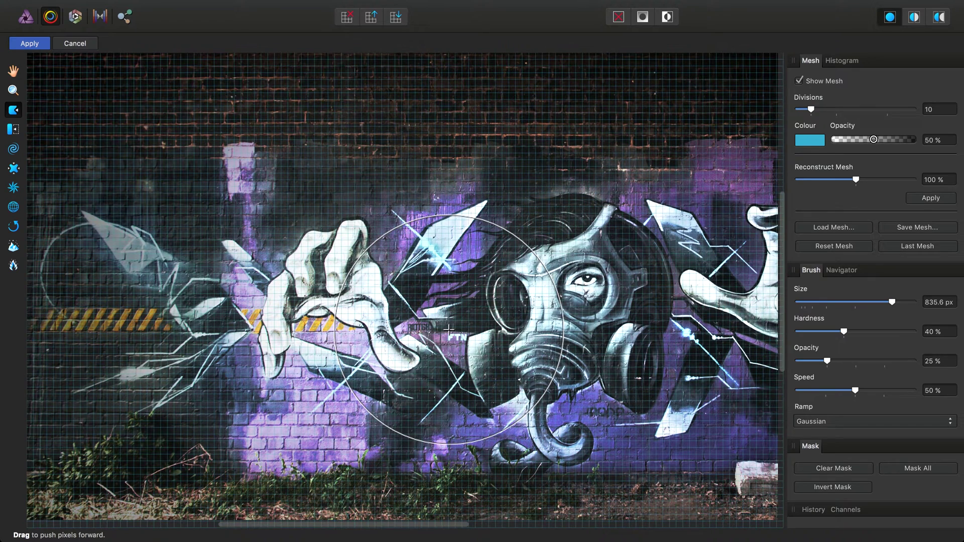
Make the liquify mesh red at 69% opacity, then hide the mesh
left_click(821, 84)
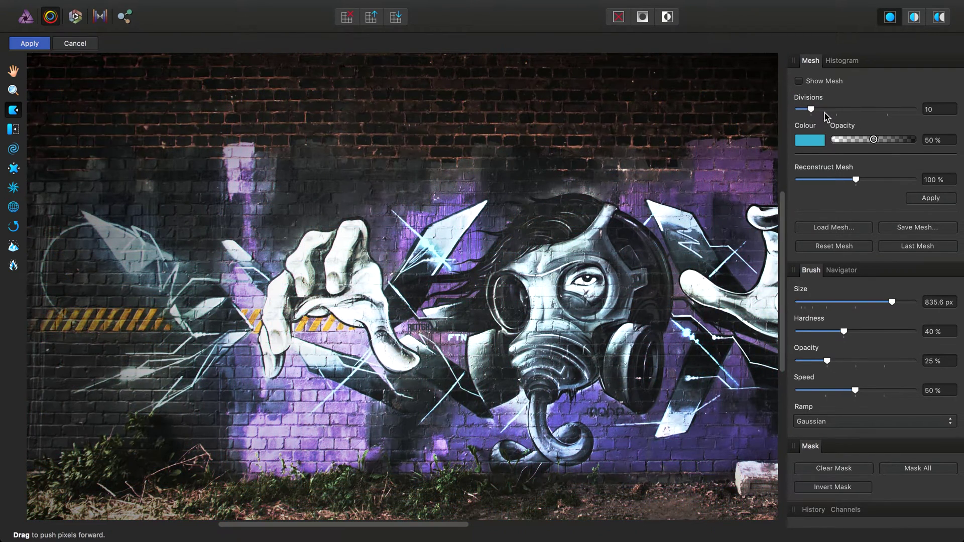
left_click(817, 85)
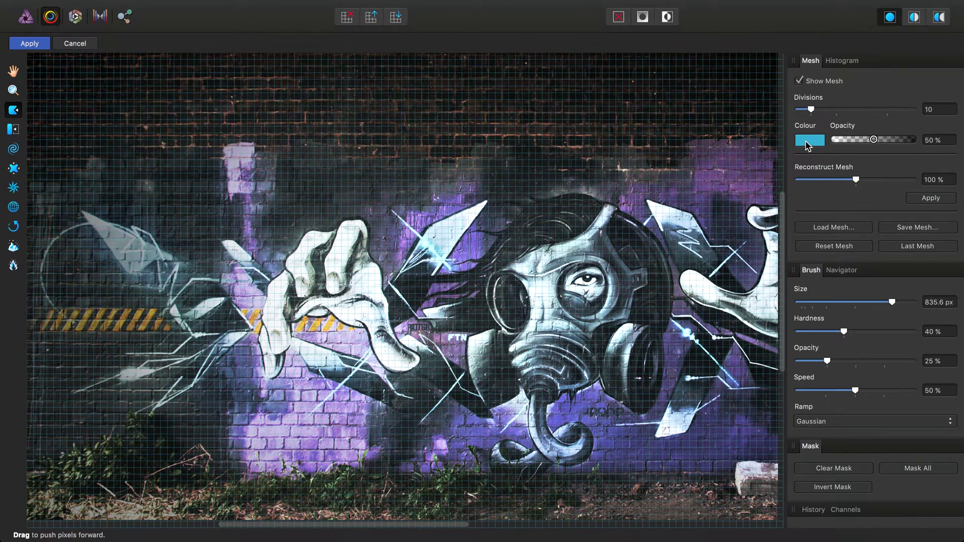
left_click(807, 144)
mouse_move(887, 204)
left_mouse_down()
mouse_move(929, 251)
mouse_move(926, 279)
mouse_move(928, 246)
mouse_move(877, 219)
left_mouse_up()
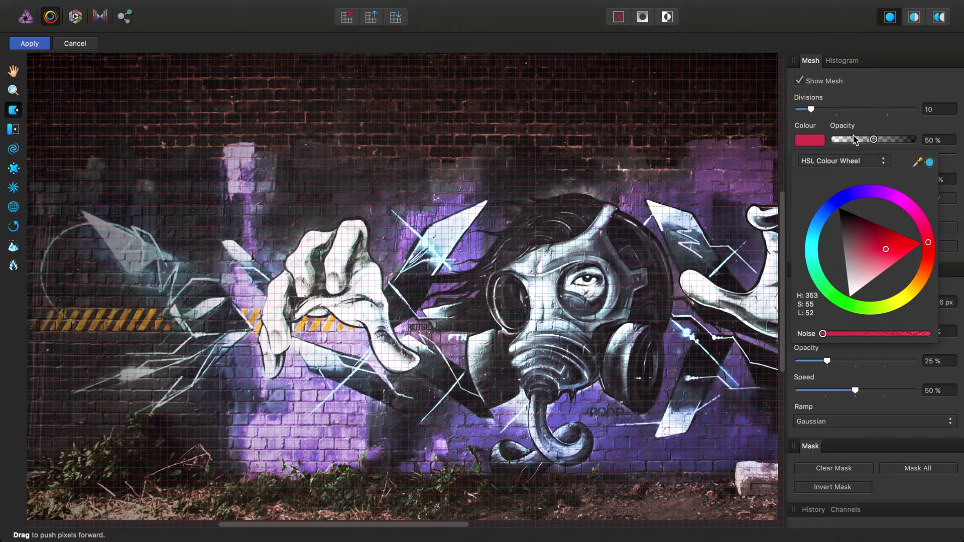
left_click_drag(873, 140, 901, 156)
scroll(402, 216, "right", 5)
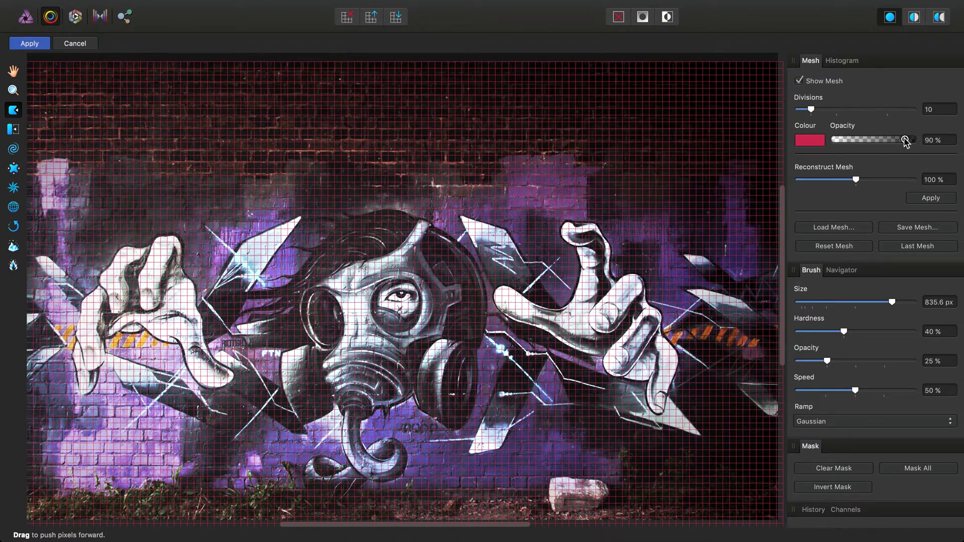
mouse_move(905, 142)
left_mouse_down()
mouse_move(844, 144)
mouse_move(889, 146)
left_mouse_up()
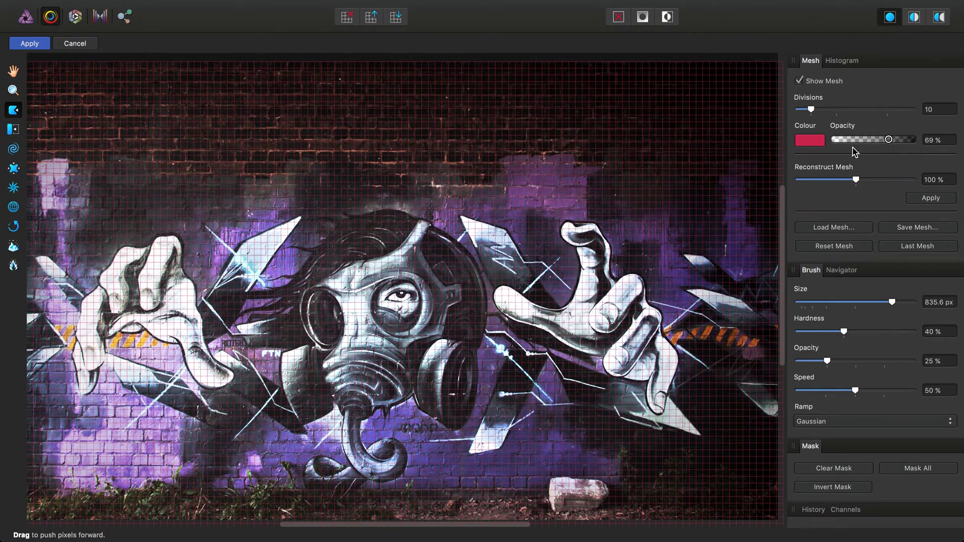
left_click(799, 81)
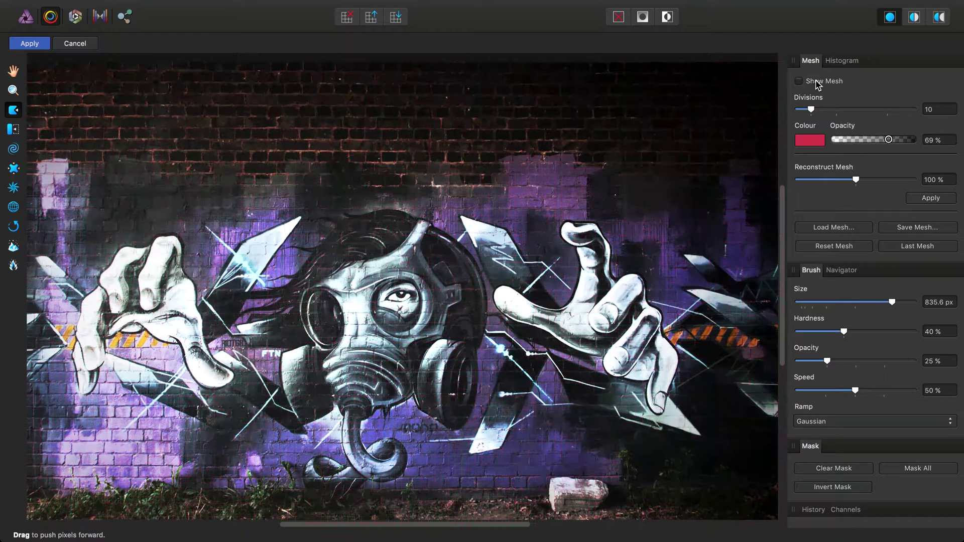
scroll(454, 226, "left", 3)
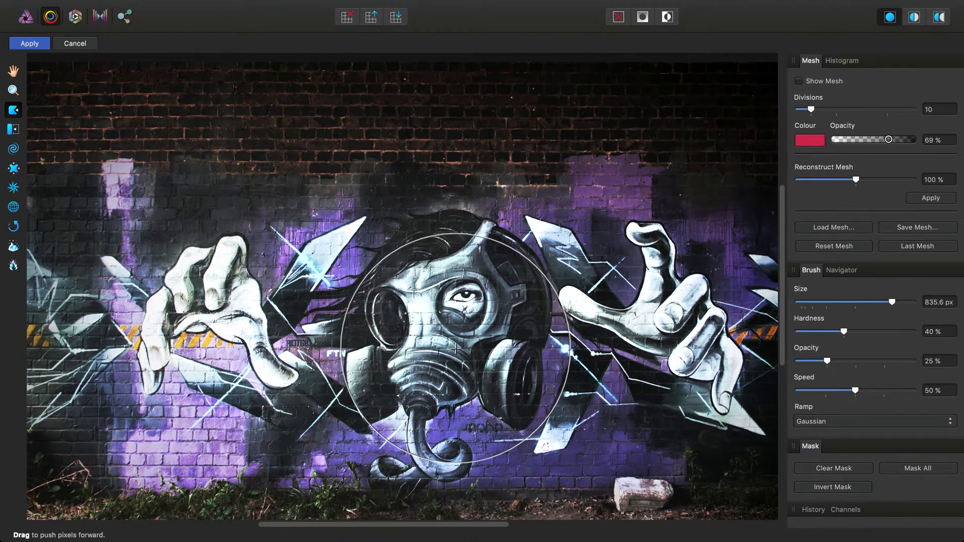
Push the thumb tip up and left and stretch the top of the thumb upward
scroll(456, 347, "down", 3)
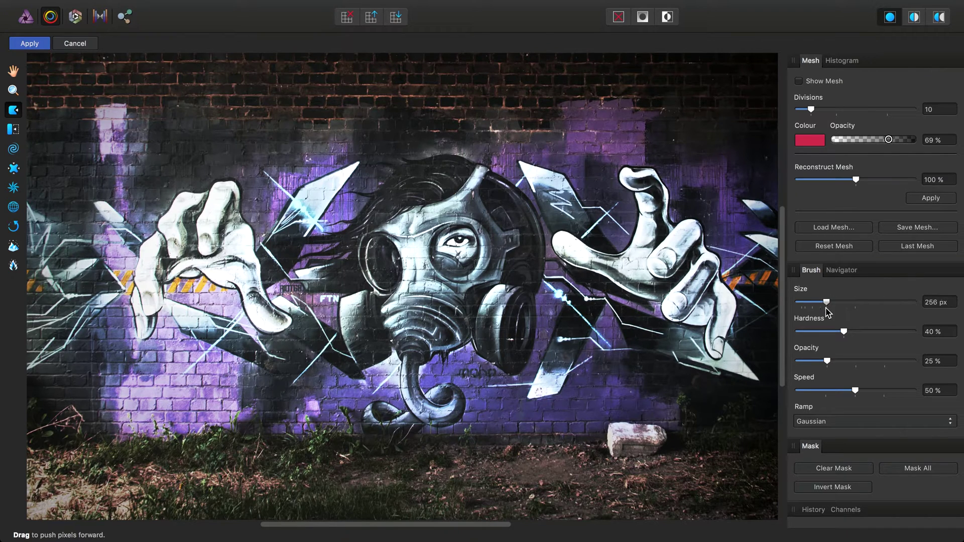
scroll(383, 259, "right", 5)
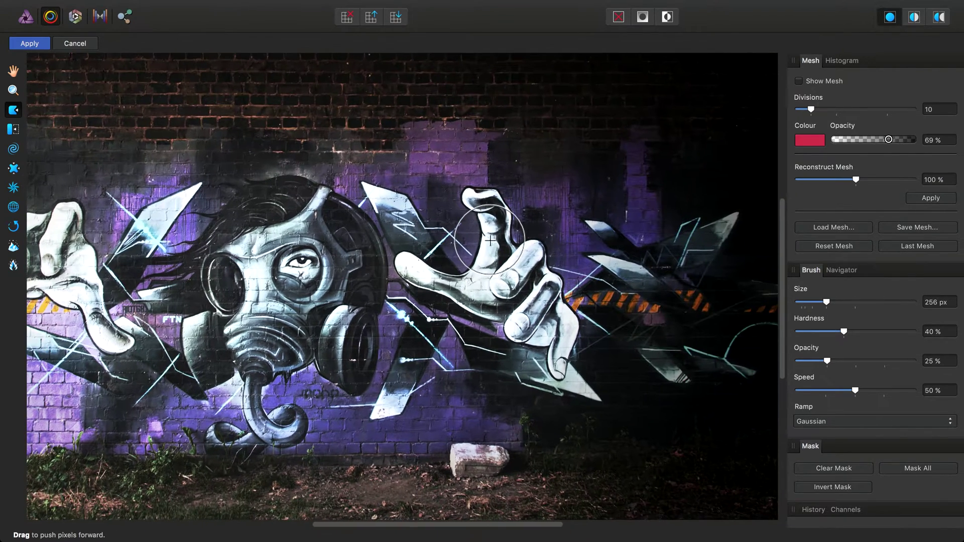
scroll(482, 239, "up", 5)
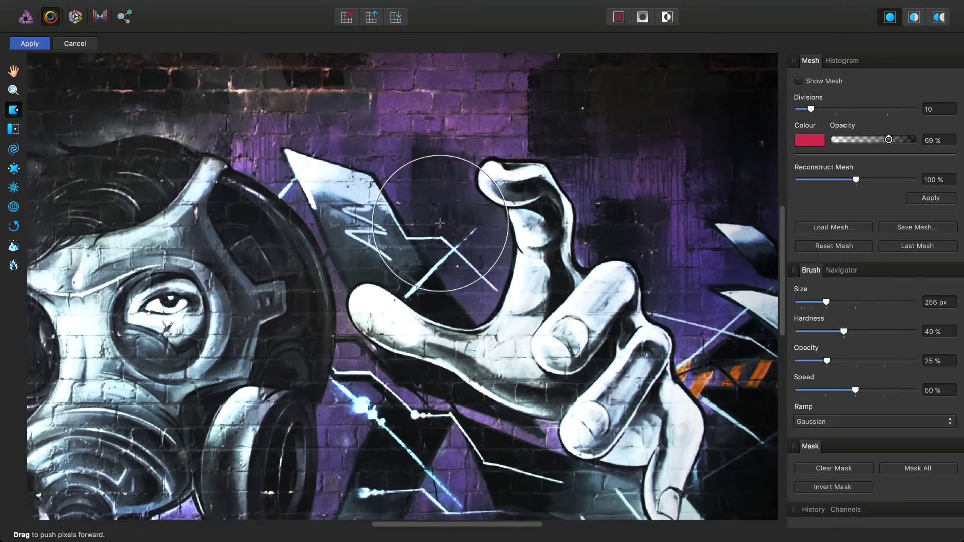
scroll(446, 238, "up", 2)
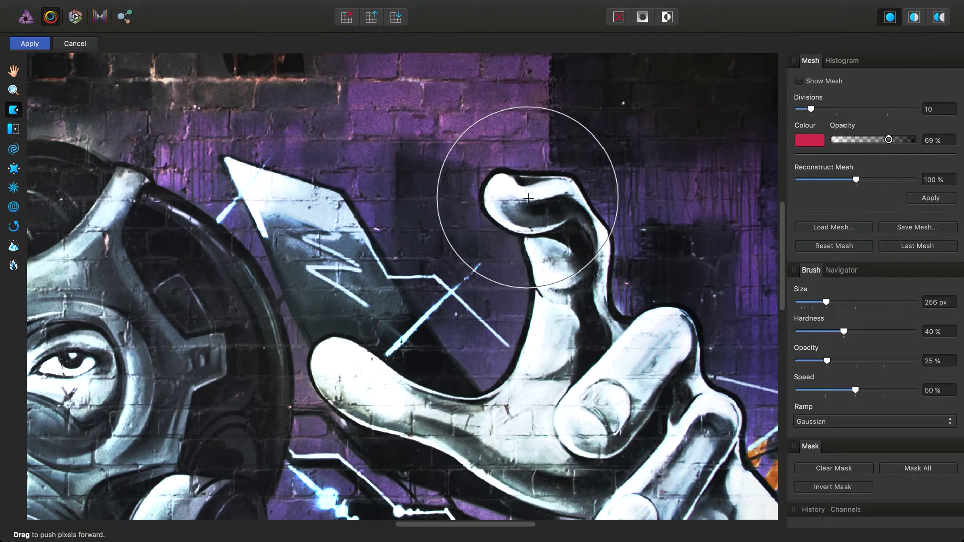
mouse_move(511, 189)
left_mouse_down()
mouse_move(499, 186)
mouse_move(634, 271)
left_mouse_up()
scroll(634, 271, "right", 5)
scroll(634, 271, "down", 3)
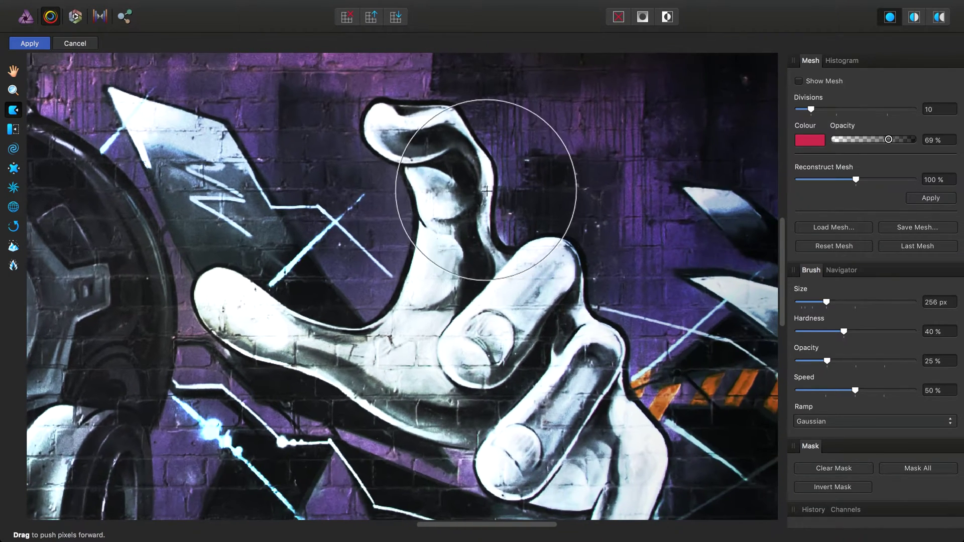
left_click_drag(494, 140, 500, 197)
Warp the finger below the thumb and reshape the long left-pointing finger
scroll(499, 196, "right", 5)
scroll(500, 197, "down", 2)
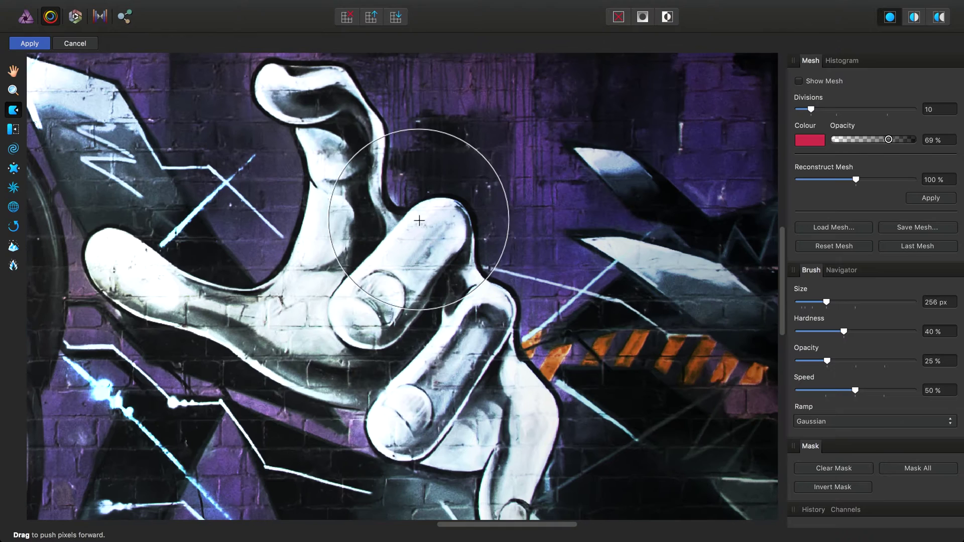
mouse_move(441, 204)
left_mouse_down()
mouse_move(442, 239)
mouse_move(439, 187)
mouse_move(442, 226)
left_mouse_up()
scroll(500, 277, "left", 6)
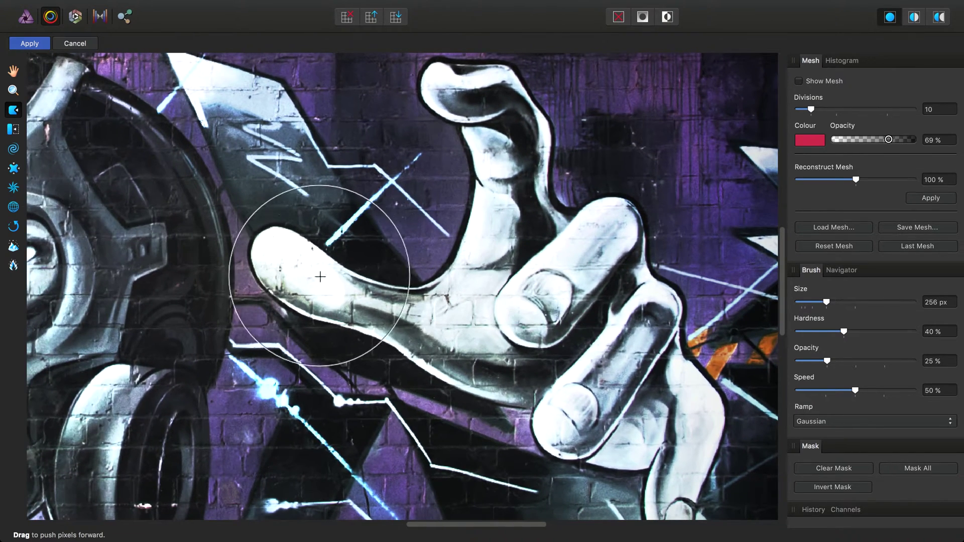
mouse_move(318, 279)
left_mouse_down()
mouse_move(308, 261)
mouse_move(316, 277)
mouse_move(281, 267)
mouse_move(303, 269)
left_mouse_up()
scroll(430, 259, "up", 5)
scroll(430, 259, "left", 3)
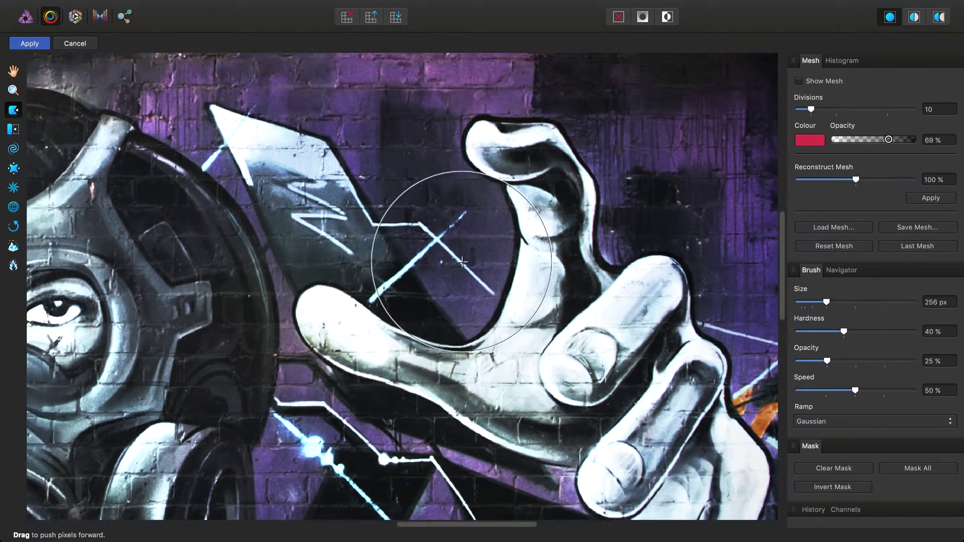
Shrink the Push Forward brush to 50.4 px and round off the curled thumb tip
key("bracketleft")
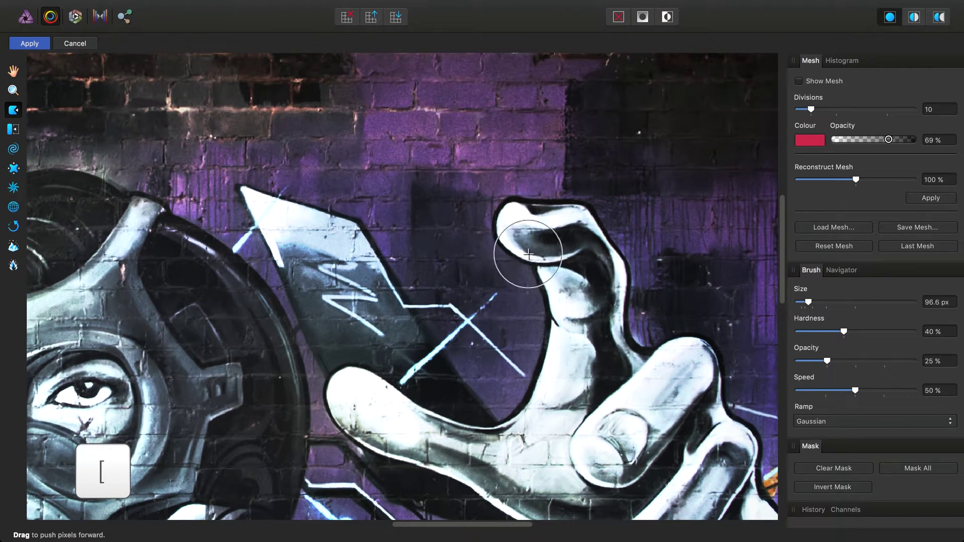
scroll(497, 243, "up", 2)
scroll(497, 243, "right", 3)
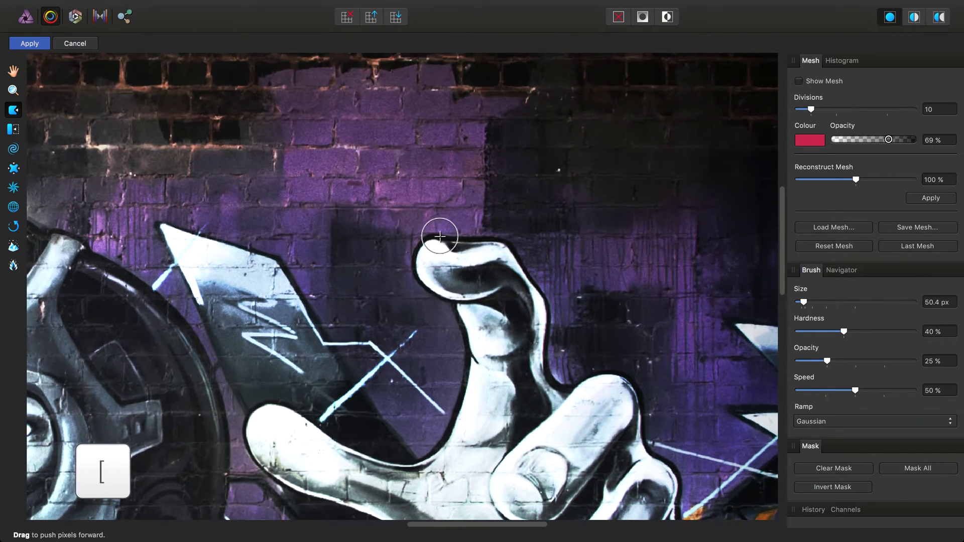
scroll(439, 242, "up", 3)
mouse_move(423, 240)
left_mouse_down()
mouse_move(417, 261)
mouse_move(402, 256)
mouse_move(413, 294)
mouse_move(427, 231)
mouse_move(462, 242)
mouse_move(469, 233)
mouse_move(432, 216)
mouse_move(434, 234)
mouse_move(420, 225)
mouse_move(396, 254)
mouse_move(400, 293)
mouse_move(472, 330)
mouse_move(508, 240)
mouse_move(435, 228)
left_mouse_up()
scroll(465, 276, "down", 6)
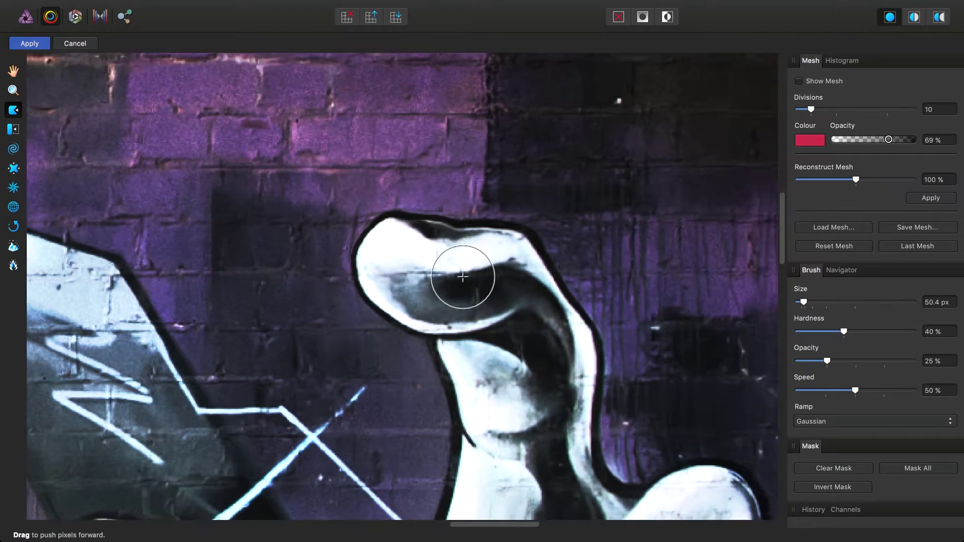
scroll(462, 408, "left", 10)
scroll(462, 408, "down", 2)
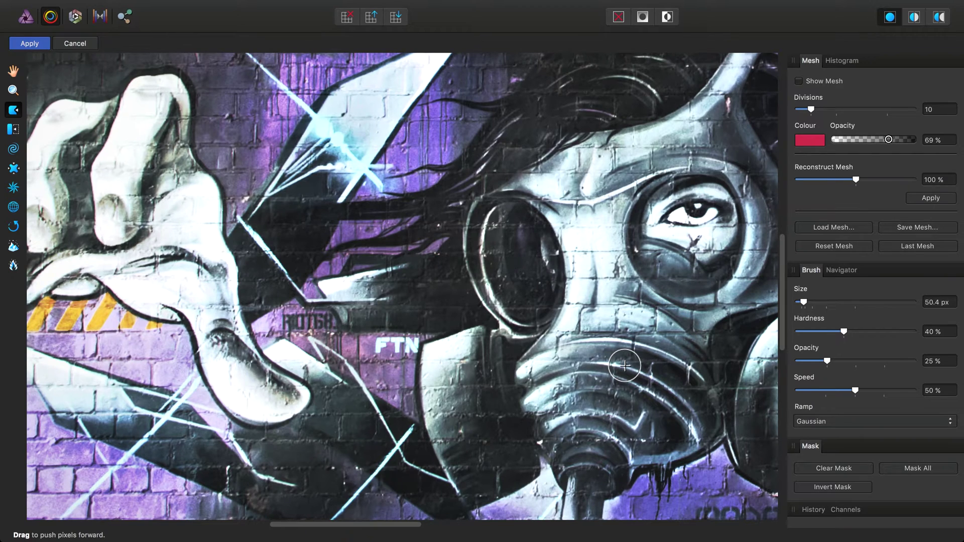
Twirl the hand's fingers using the Twirl Tool with a 436.5 px brush
left_click(13, 149)
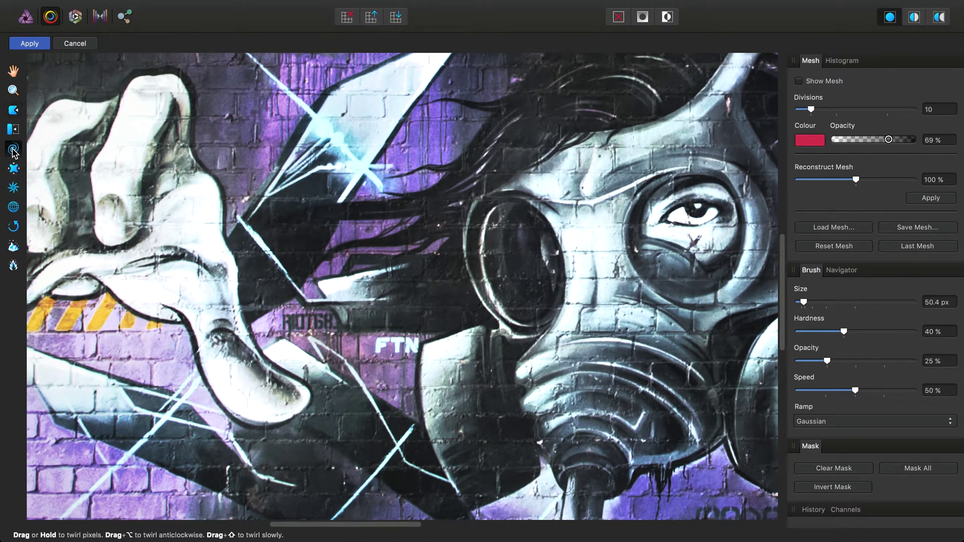
left_click_drag(834, 302, 847, 302)
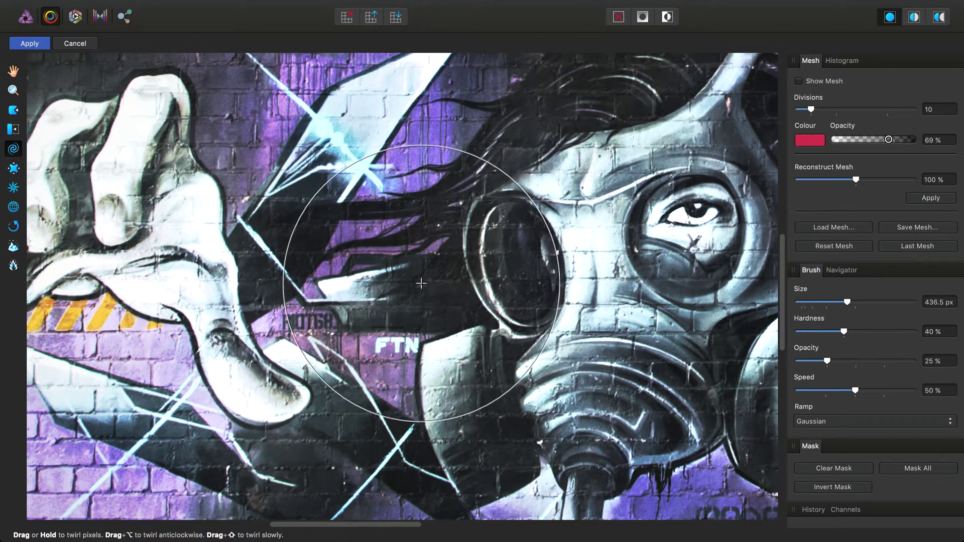
scroll(351, 251, "left", 6)
scroll(273, 211, "left", 8)
scroll(274, 211, "up", 2)
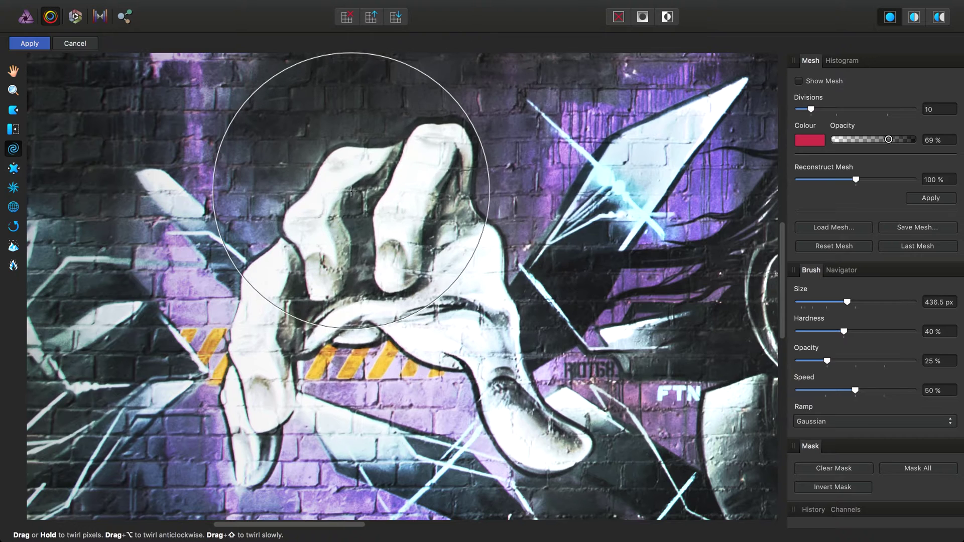
mouse_move(428, 221)
left_mouse_down()
mouse_move(414, 222)
mouse_move(431, 173)
mouse_move(360, 243)
mouse_move(285, 290)
left_mouse_up()
scroll(286, 290, "left", 4)
scroll(285, 289, "down", 3)
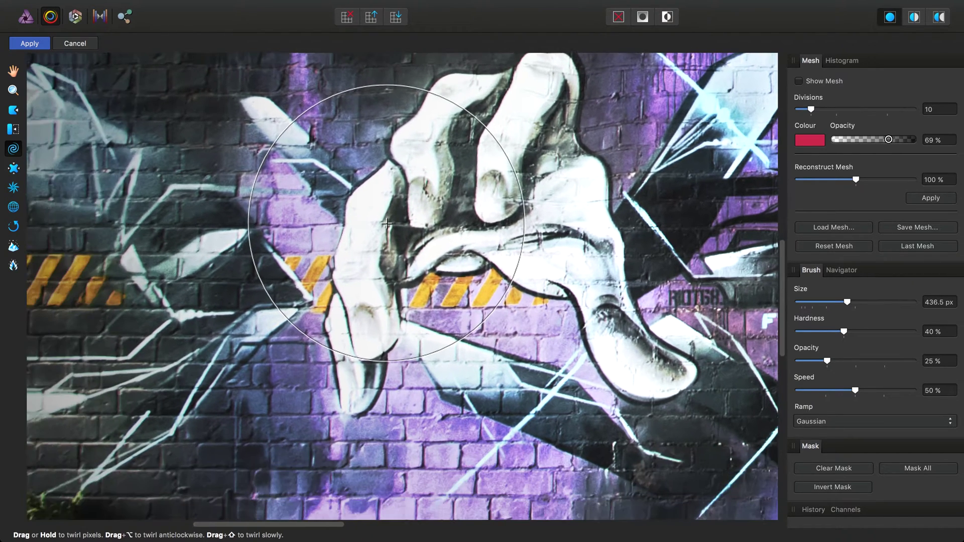
Twirl the hand anticlockwise from palm to fingertips and swirl the palm further
key("alt")
mouse_move(371, 239)
left_mouse_down()
mouse_move(359, 259)
mouse_move(359, 357)
left_mouse_up()
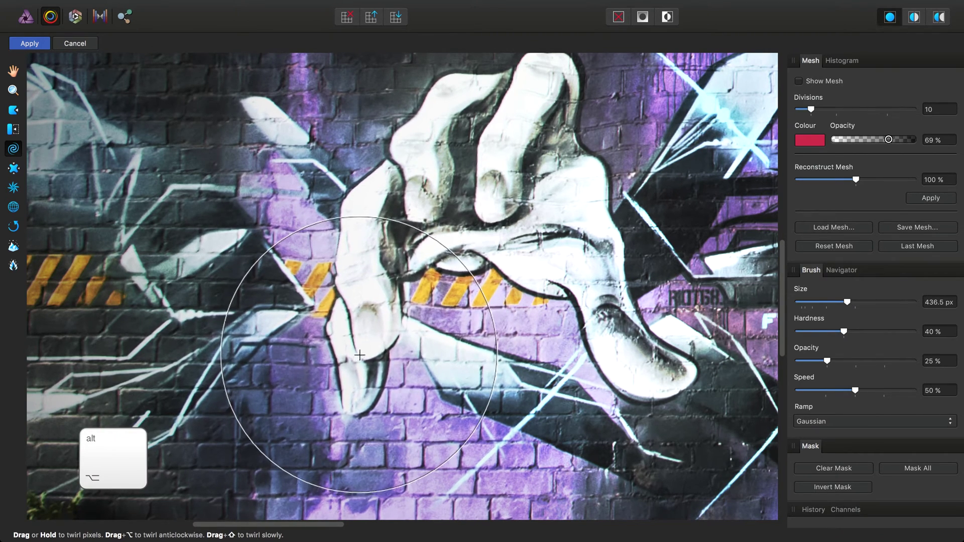
scroll(360, 357, "down", 3)
scroll(359, 356, "left", 2)
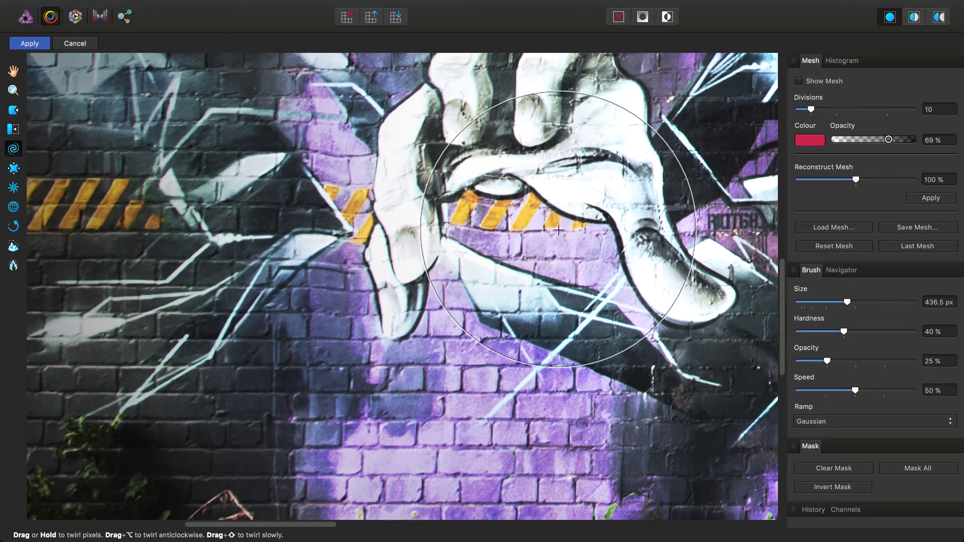
scroll(399, 177, "up", 3)
scroll(399, 178, "right", 2)
left_click_drag(550, 300, 550, 300)
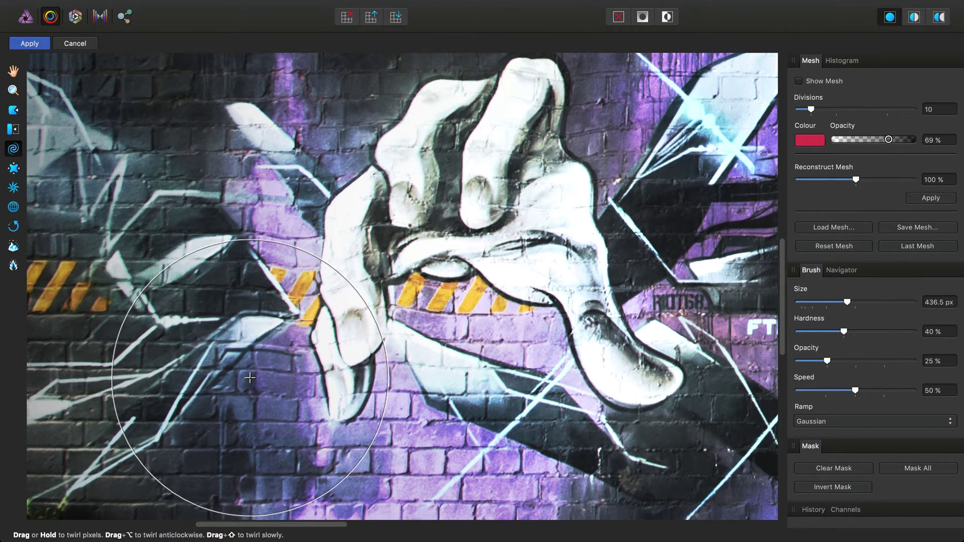
Select the Liquify Pinch Tool and shrink its brush to about 228 px
left_click(15, 170)
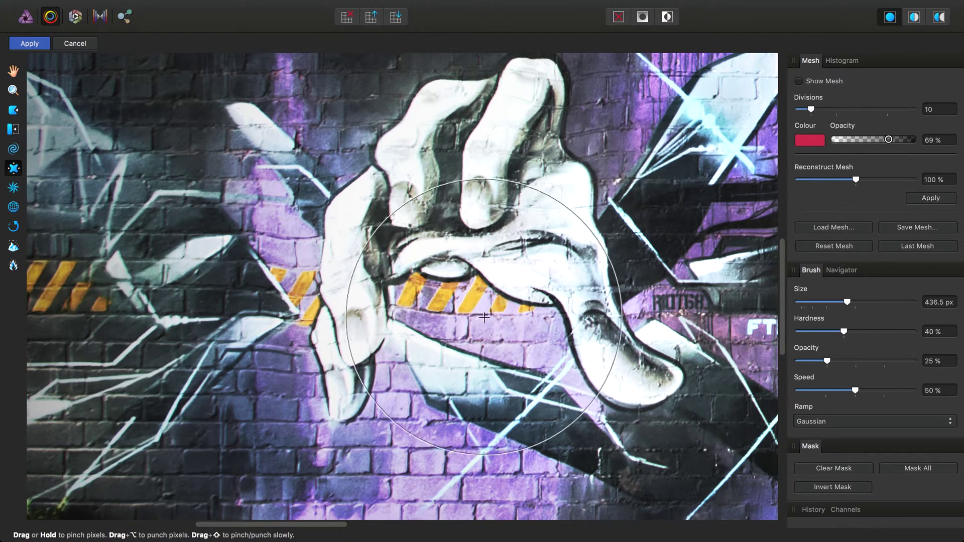
scroll(396, 290, "right", 10)
scroll(395, 289, "right", 10)
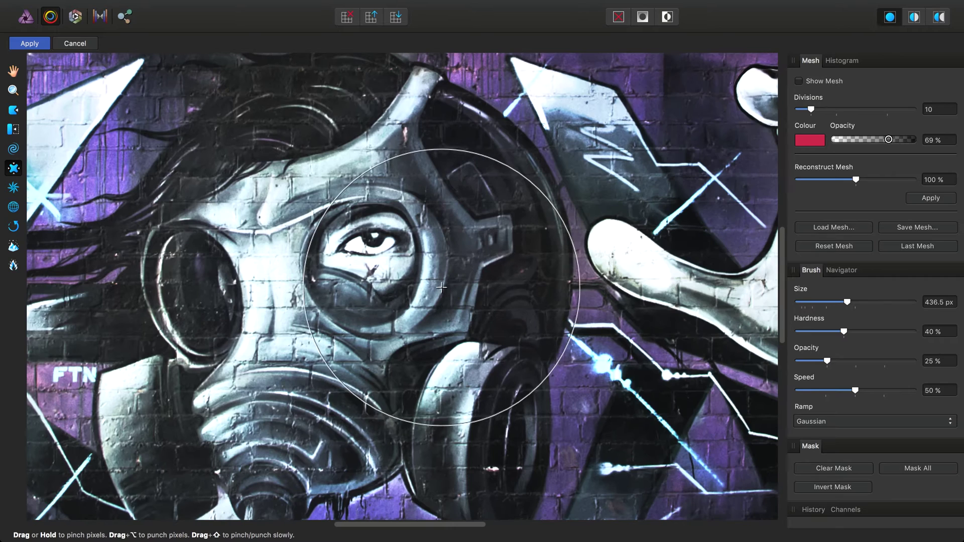
key("bracketleft")
key("bracketleft")
key("bracketleft")
key("bracketleft")
key("bracketleft")
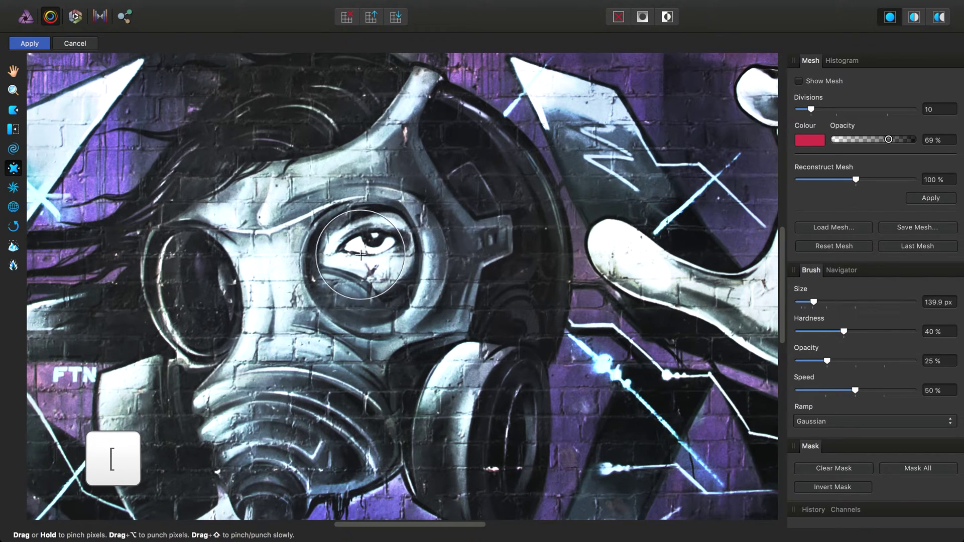
scroll(377, 255, "up", 5)
scroll(359, 254, "left", 5)
scroll(359, 255, "up", 3)
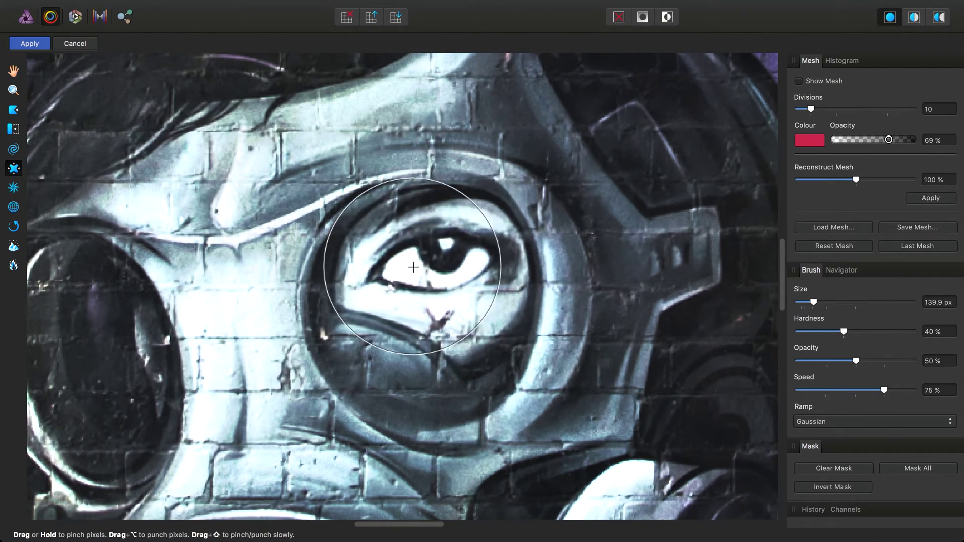
scroll(301, 281, "right", 15)
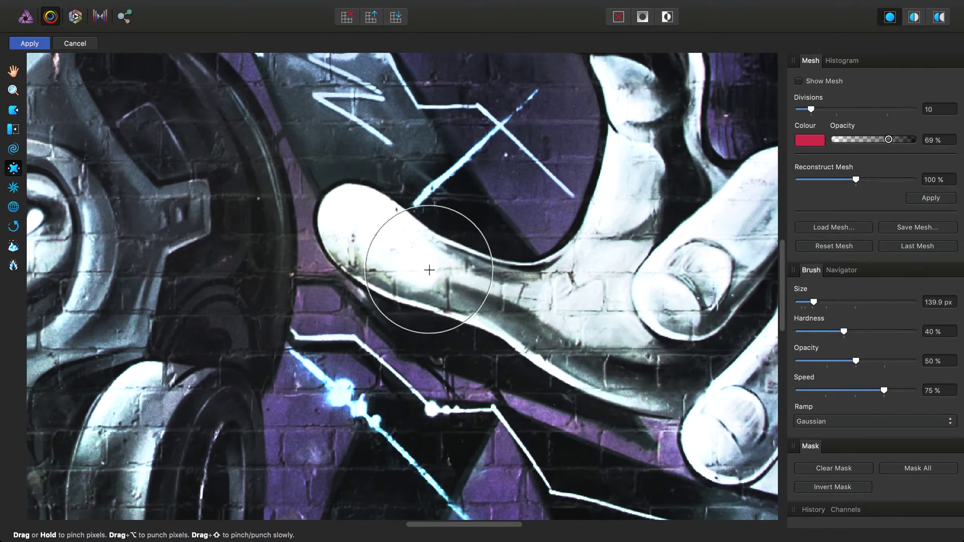
scroll(430, 270, "left", 5)
scroll(429, 270, "down", 4)
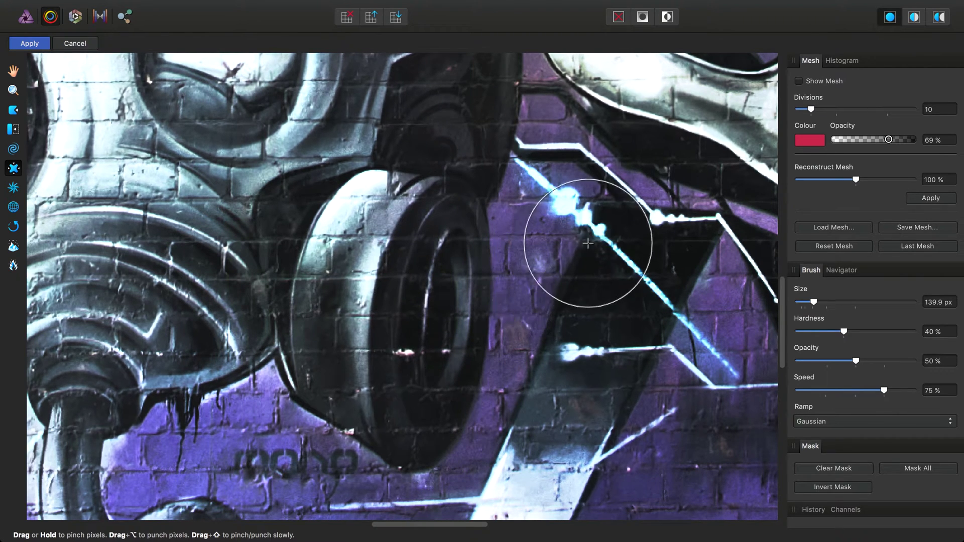
scroll(564, 243, "right", 5)
scroll(564, 243, "up", 4)
scroll(449, 326, "up", 3)
scroll(450, 326, "left", 1)
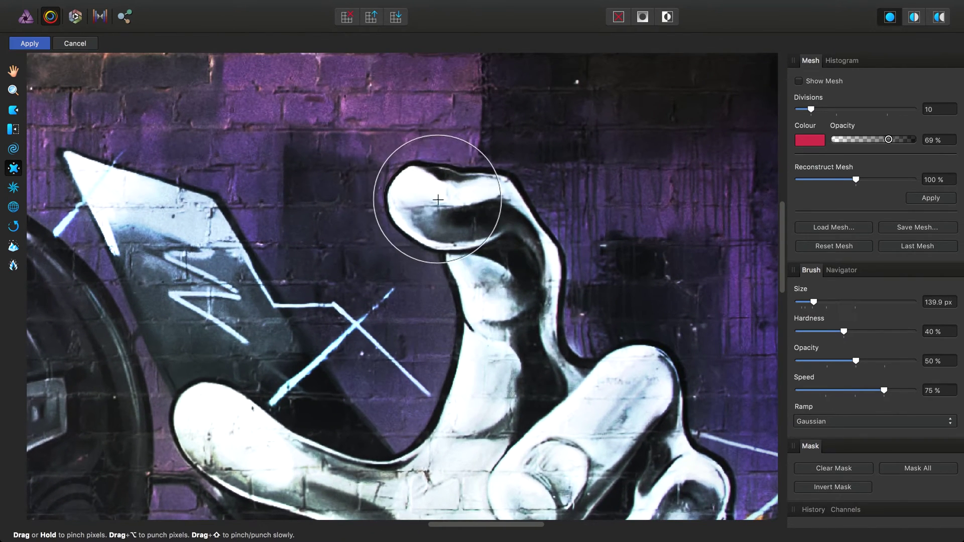
Pinch along the hand's raised finger and undo the pinch on the gas-mask eye
mouse_move(497, 219)
left_mouse_down()
mouse_move(515, 224)
mouse_move(530, 265)
left_mouse_up()
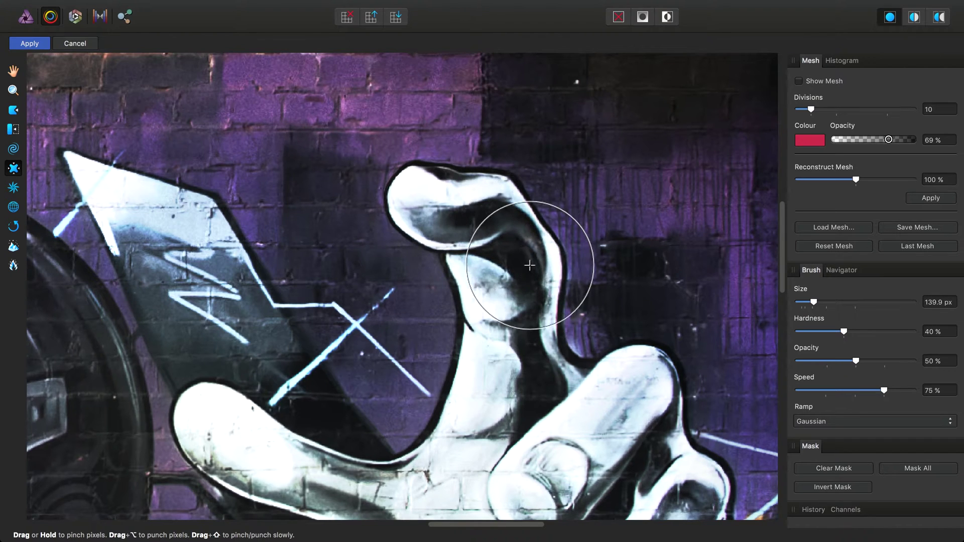
scroll(533, 345, "down", 5)
scroll(533, 345, "right", 4)
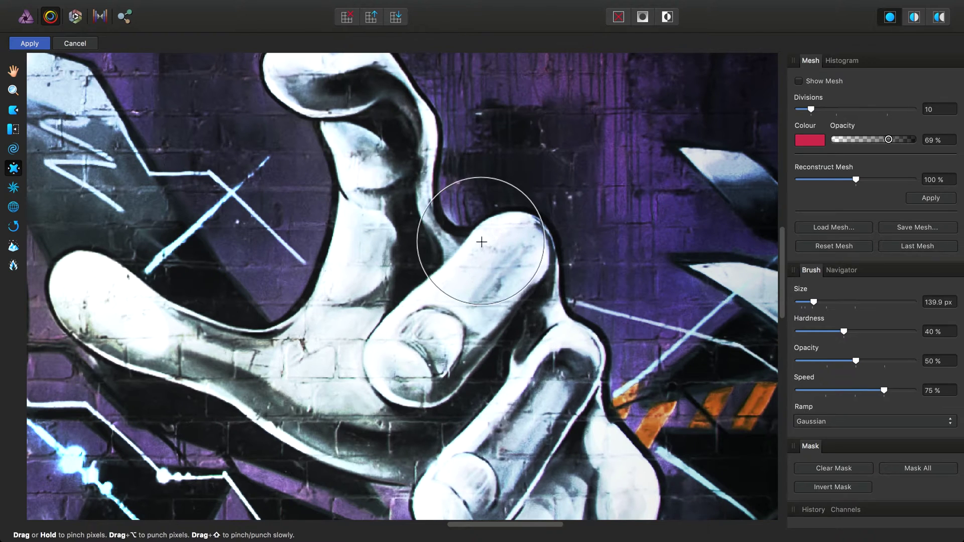
scroll(410, 243, "down", 3)
scroll(410, 243, "right", 4)
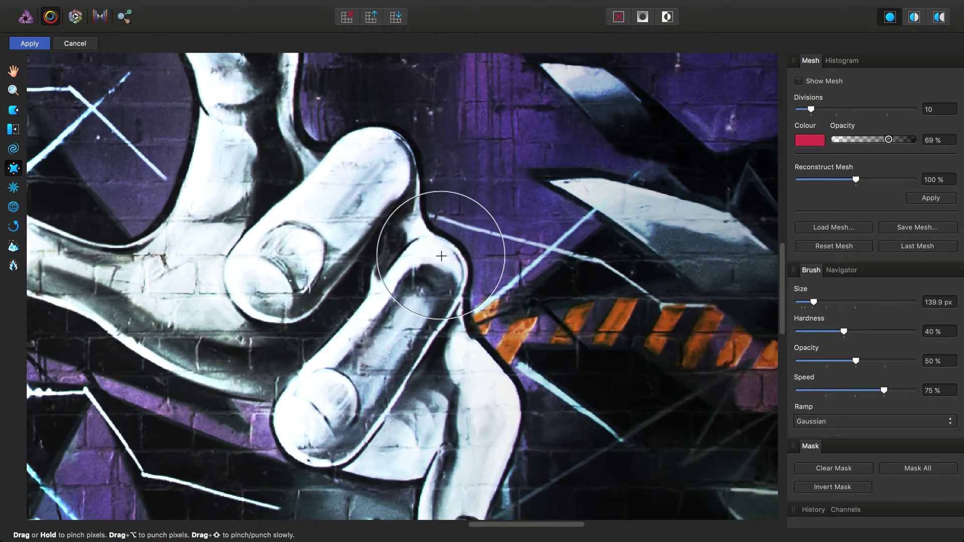
scroll(581, 275, "up", 3)
scroll(580, 276, "right", 4)
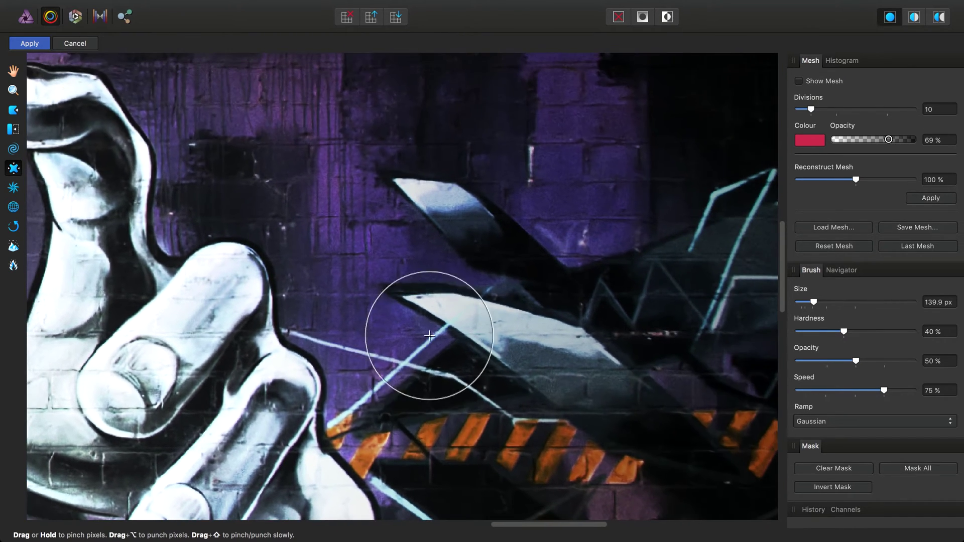
scroll(438, 194, "left", 10)
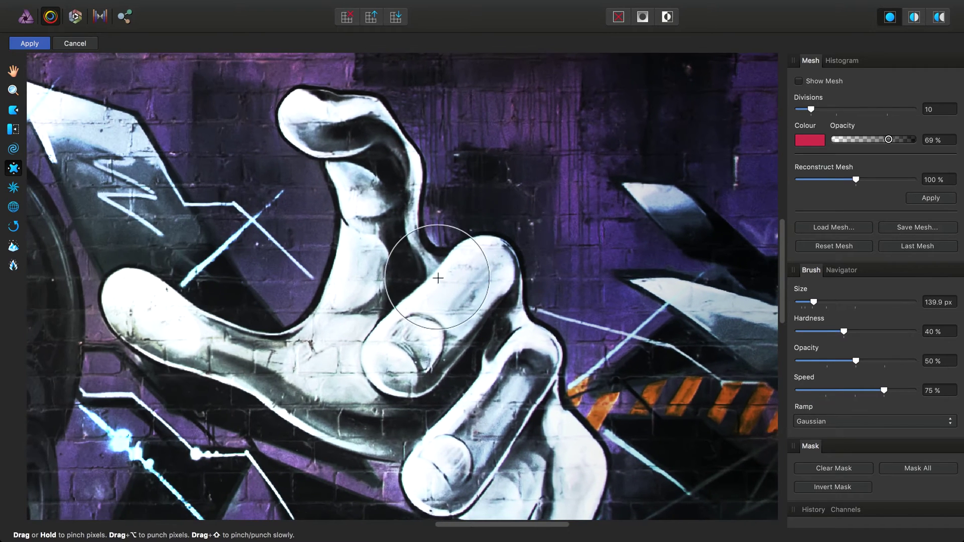
scroll(509, 237, "left", 5)
scroll(508, 237, "down", 2)
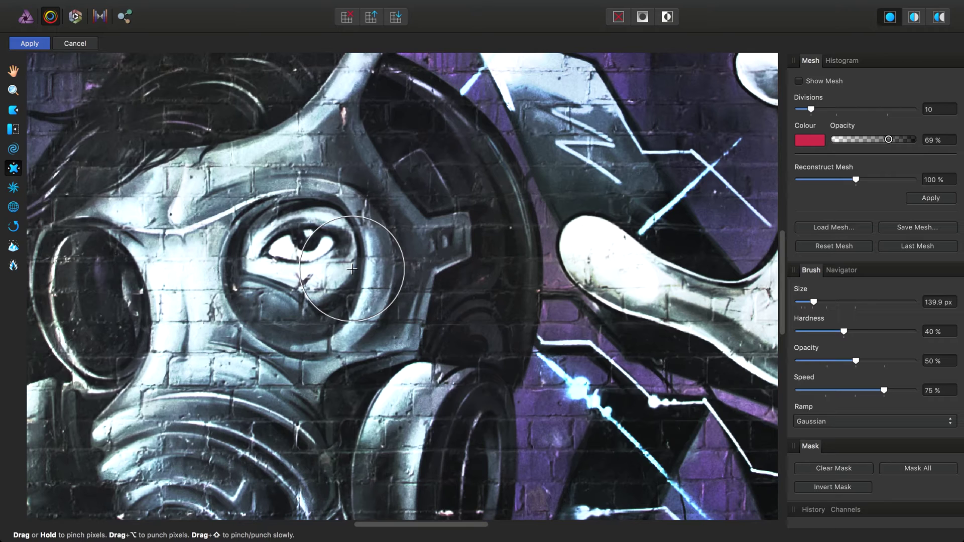
key("super+z")
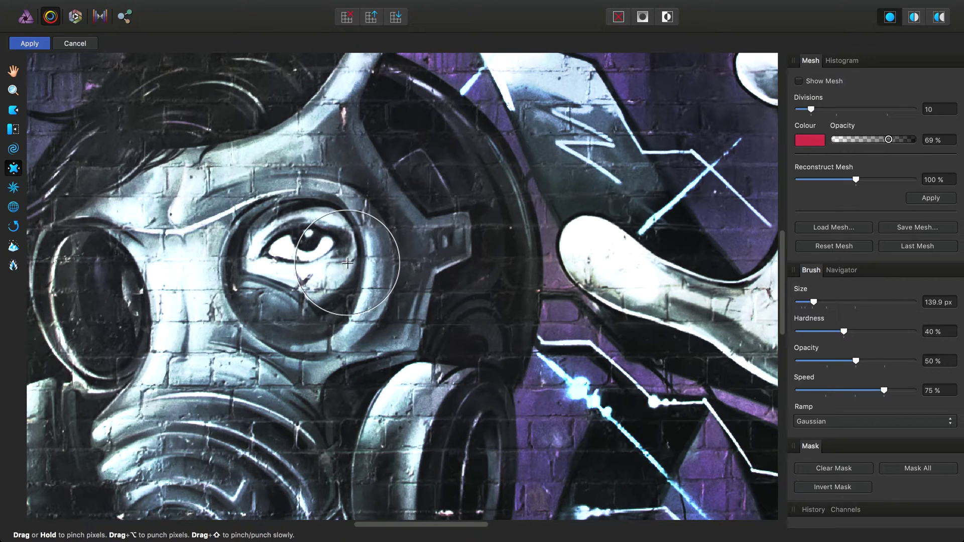
Paint a freeze mask around the white shard's tip at 62 px, then shrink the brush to 23.4 px
left_click(16, 249)
scroll(358, 294, "left", 10)
scroll(404, 368, "up", 3)
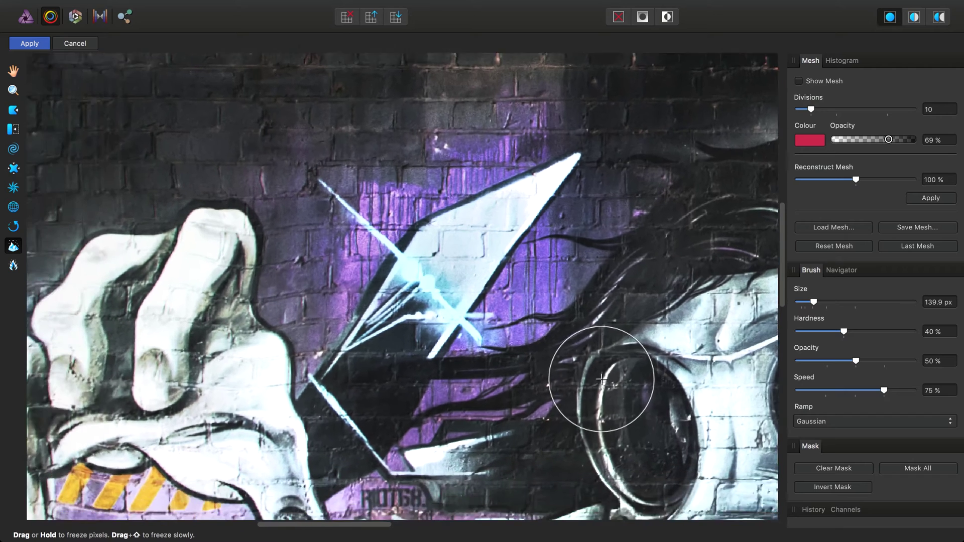
scroll(601, 380, "up", 3)
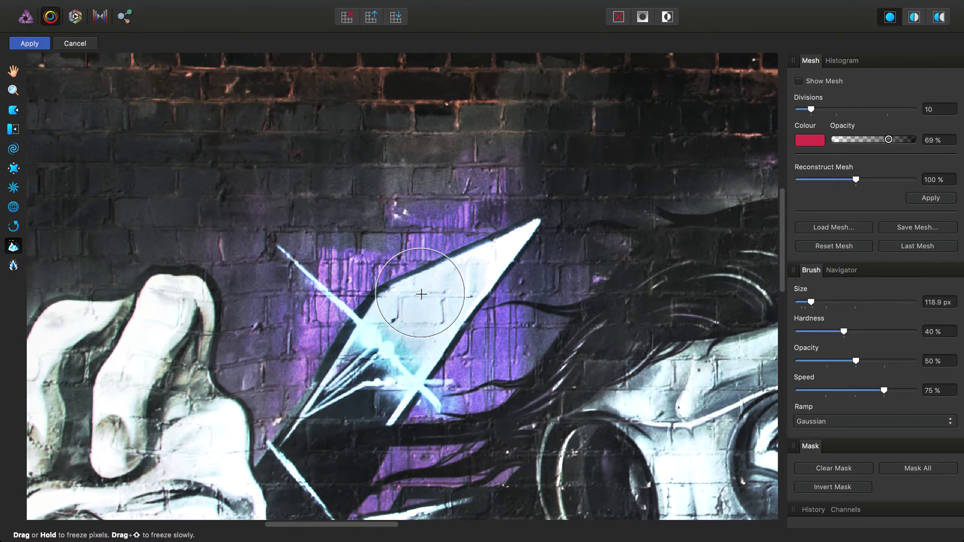
key("bracketleft")
key("bracketleft")
key("bracketleft")
key("bracketleft")
left_click(371, 269)
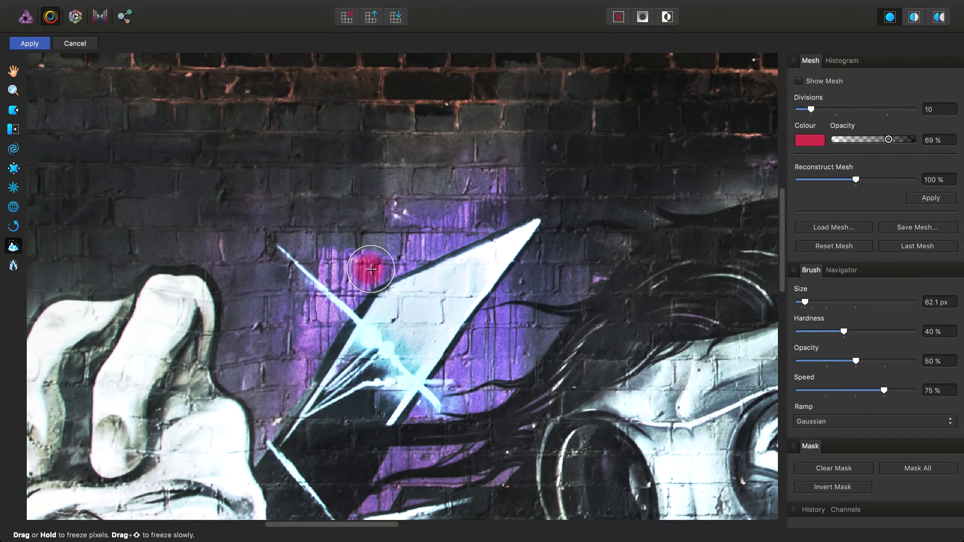
mouse_move(371, 270)
left_mouse_down()
mouse_move(476, 222)
mouse_move(553, 206)
mouse_move(561, 227)
mouse_move(536, 275)
mouse_move(524, 282)
mouse_move(543, 263)
mouse_move(460, 368)
mouse_move(530, 206)
mouse_move(357, 279)
mouse_move(344, 300)
mouse_move(354, 276)
mouse_move(340, 305)
mouse_move(342, 279)
mouse_move(480, 199)
mouse_move(529, 192)
mouse_move(577, 208)
mouse_move(570, 242)
mouse_move(452, 383)
left_mouse_up()
scroll(549, 336, "up", 6)
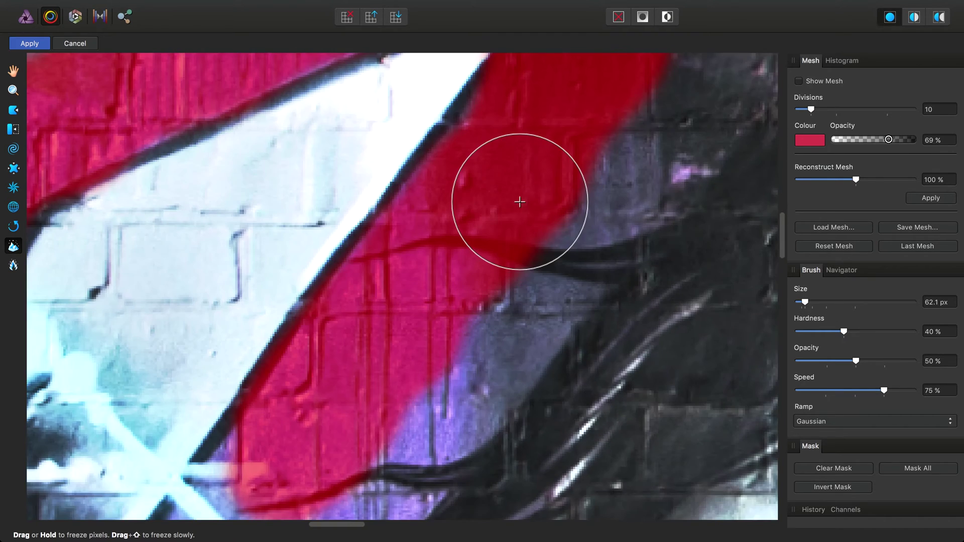
scroll(520, 201, "down", 6)
scroll(566, 333, "down", 2)
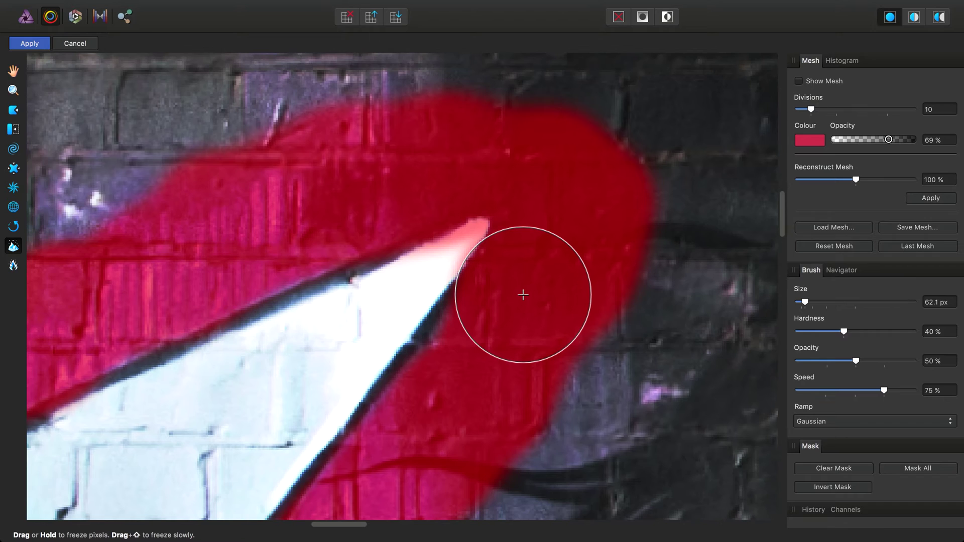
key("bracketleft")
key("bracketleft")
key("bracketleft")
key("bracketleft")
key("bracketleft")
key("bracketleft")
key("bracketleft")
key("bracketleft")
key("bracketleft")
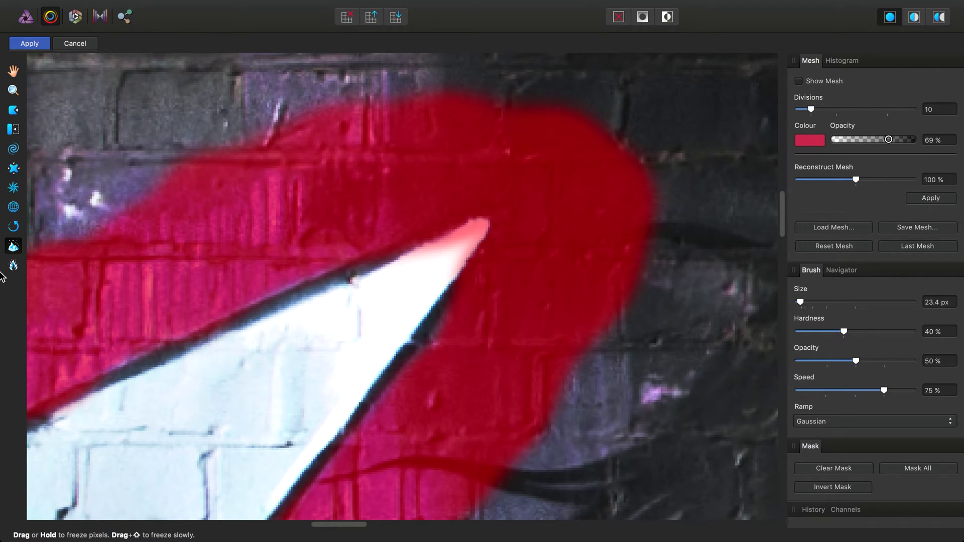
Thaw the white shard's tip with a 14.4 px Thaw brush
left_click(14, 266)
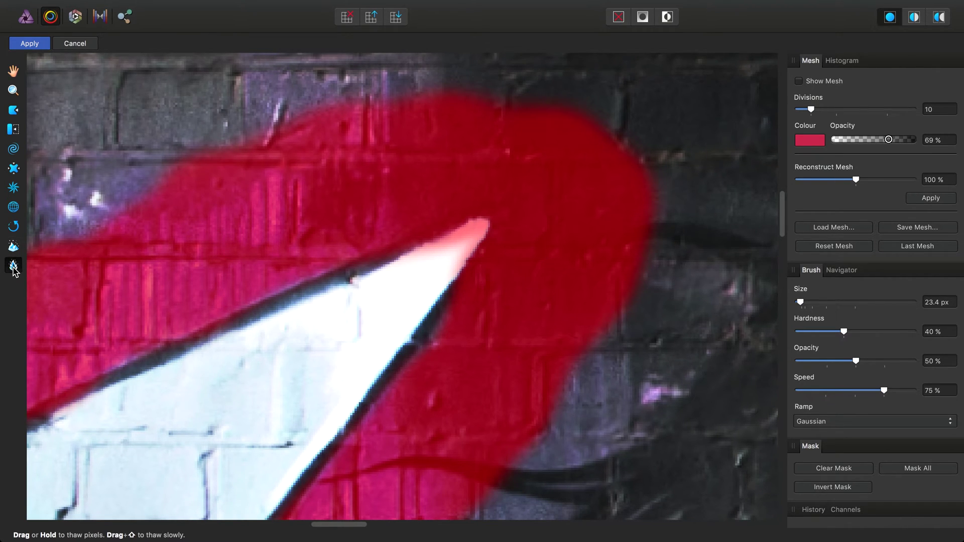
key("bracketleft")
key("bracketleft")
key("bracketleft")
key("bracketleft")
mouse_move(458, 247)
left_mouse_down()
mouse_move(436, 243)
mouse_move(451, 247)
mouse_move(481, 227)
mouse_move(375, 267)
mouse_move(462, 222)
mouse_move(479, 233)
mouse_move(453, 277)
mouse_move(483, 235)
left_mouse_up()
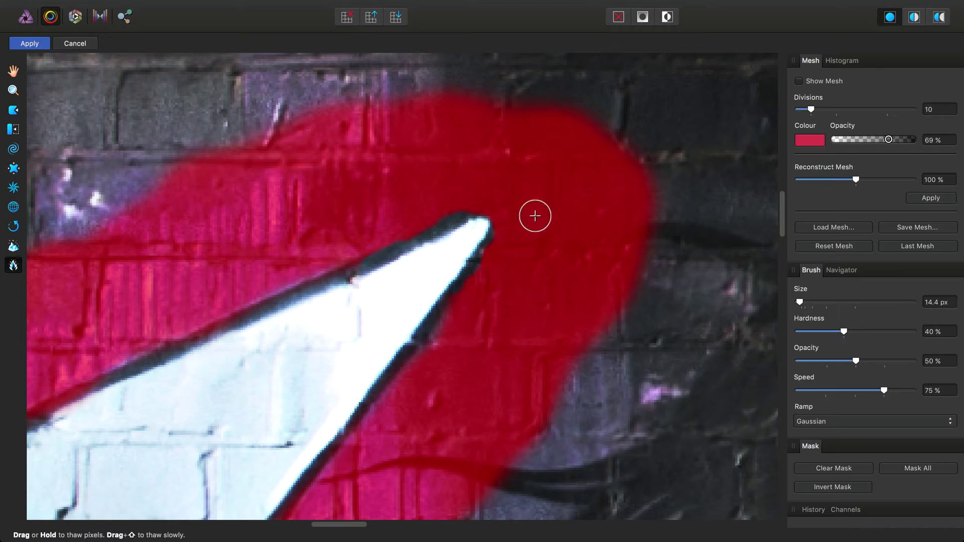
scroll(619, 326, "down", 5)
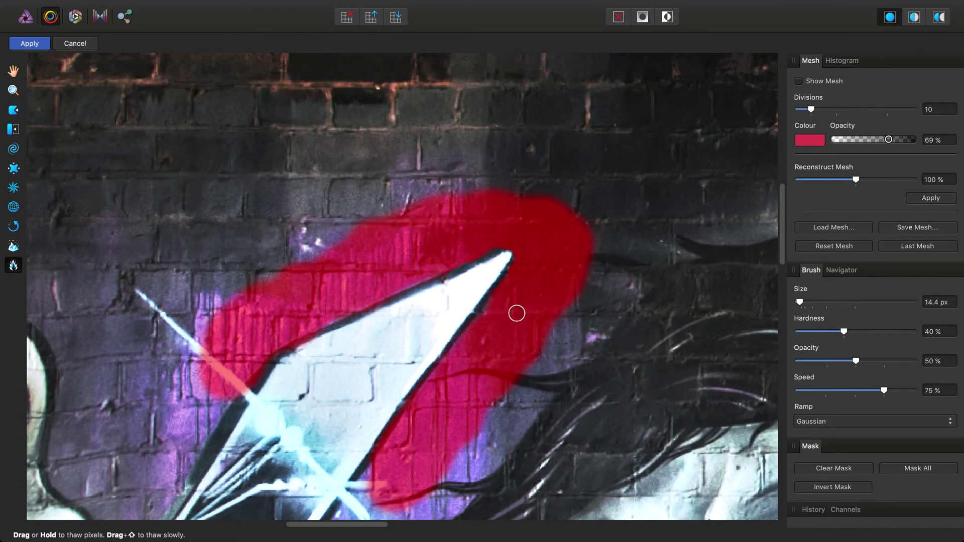
scroll(498, 273, "down", 1)
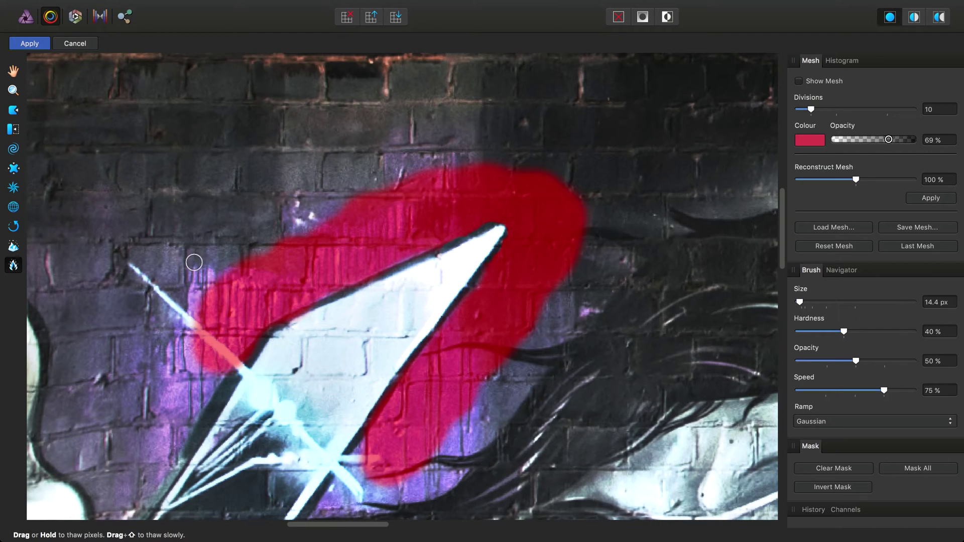
Switch back to the Twirl tool and enlarge its brush to 88.5 px
left_click(13, 150)
key("bracketright")
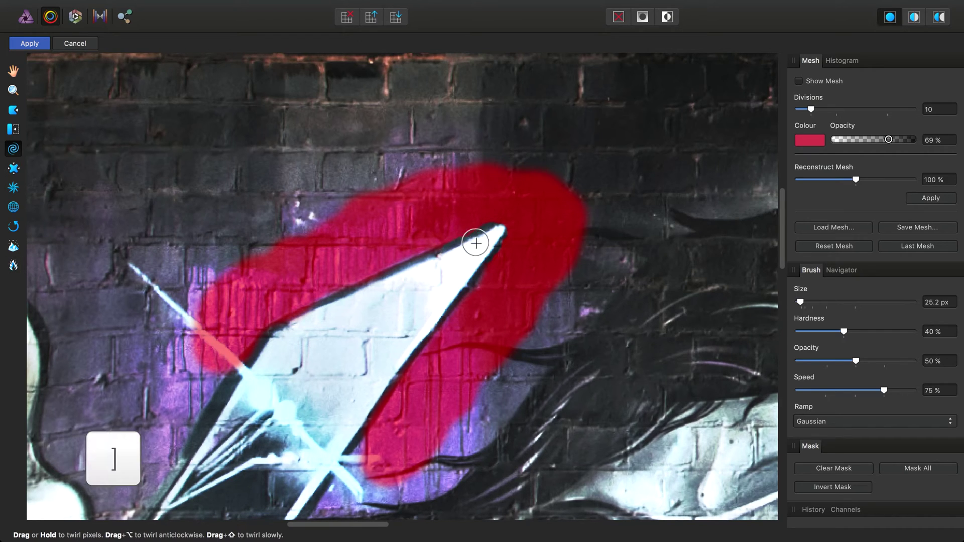
key("bracketright")
key("bracketright")
key("bracketright")
key("bracketright")
key("bracketright")
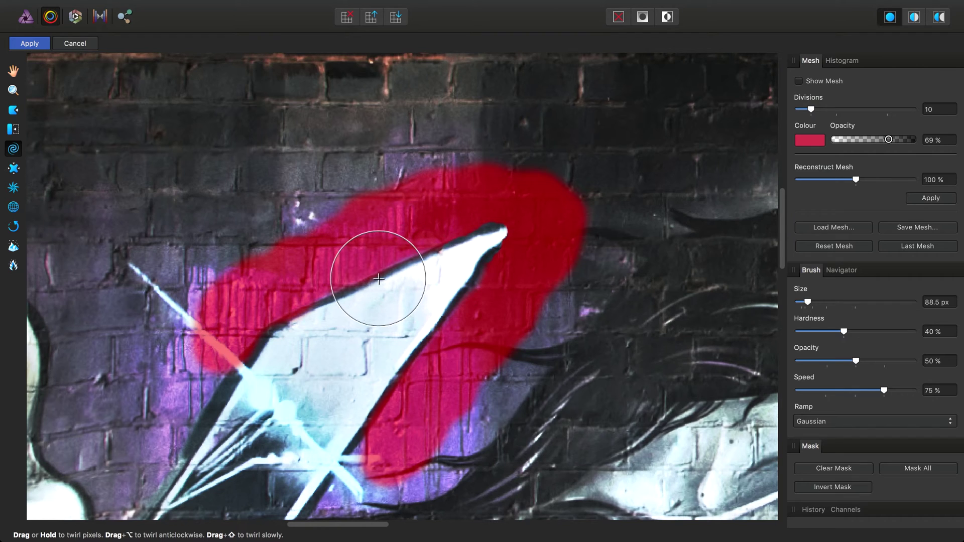
scroll(490, 271, "down", 2)
scroll(490, 271, "left", 1)
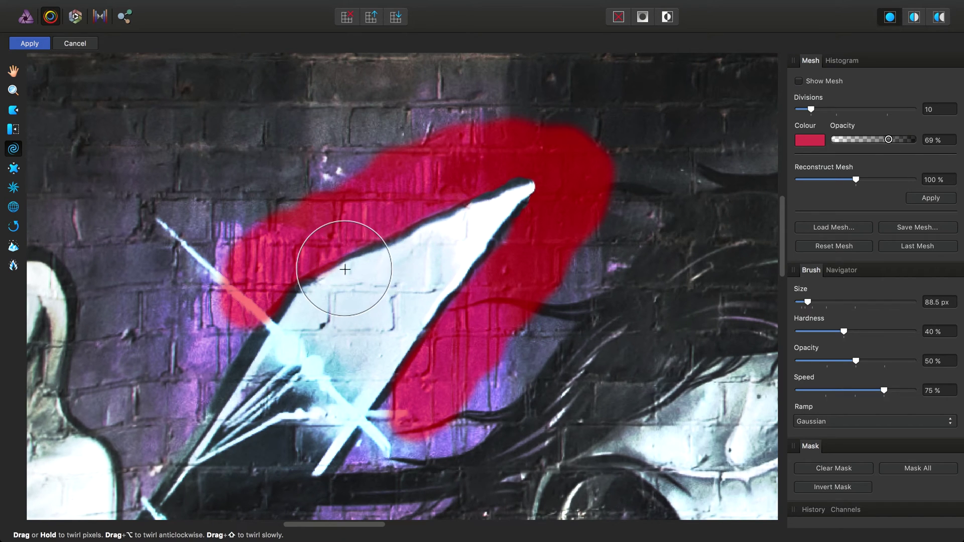
scroll(452, 276, "down", 2)
scroll(452, 276, "left", 3)
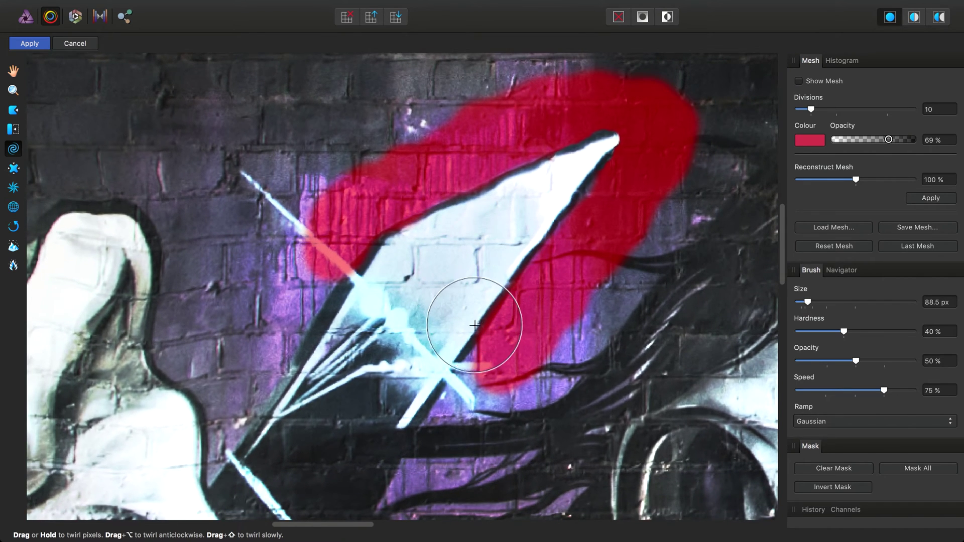
scroll(502, 246, "right", 5)
scroll(502, 246, "up", 2)
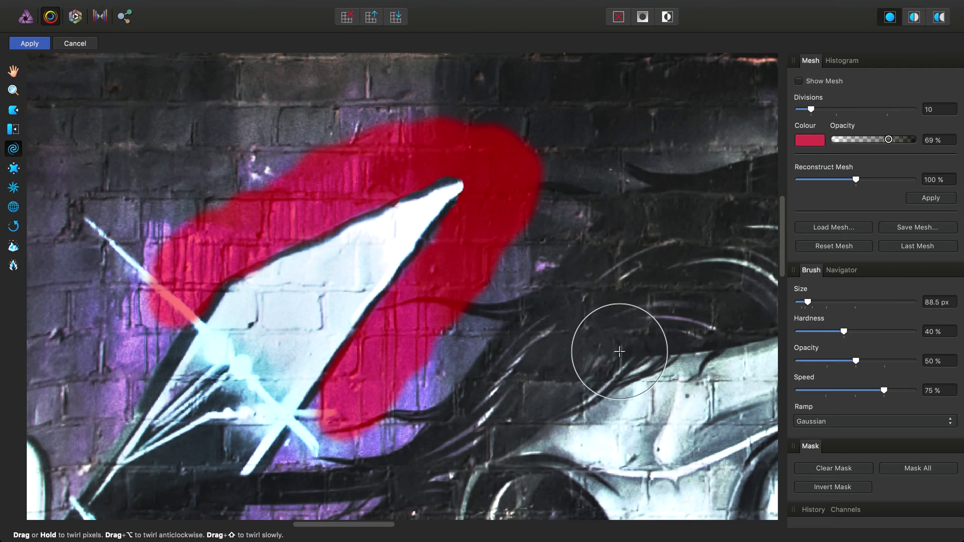
Thaw away the entire red freeze mask and fit the whole graffiti image in view
left_click(14, 264)
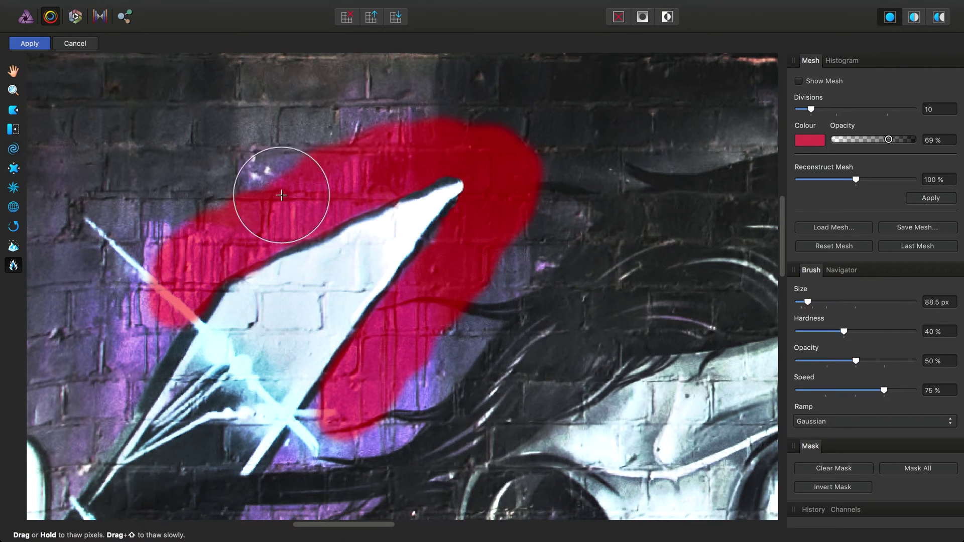
mouse_move(280, 189)
left_mouse_down()
mouse_move(304, 198)
mouse_move(200, 273)
mouse_move(185, 270)
mouse_move(208, 237)
mouse_move(369, 159)
mouse_move(314, 188)
mouse_move(461, 144)
mouse_move(224, 233)
mouse_move(322, 279)
mouse_move(349, 354)
mouse_move(342, 401)
mouse_move(404, 369)
mouse_move(359, 404)
mouse_move(343, 434)
mouse_move(507, 348)
mouse_move(361, 291)
mouse_move(451, 258)
mouse_move(445, 366)
mouse_move(259, 329)
mouse_move(381, 293)
mouse_move(428, 219)
mouse_move(415, 207)
mouse_move(509, 176)
mouse_move(541, 149)
left_mouse_up()
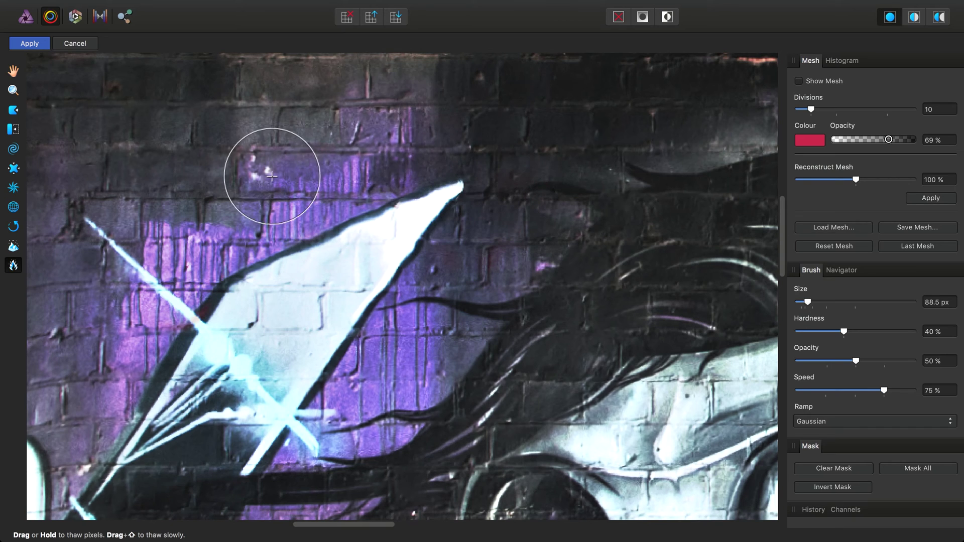
scroll(707, 290, "right", 5)
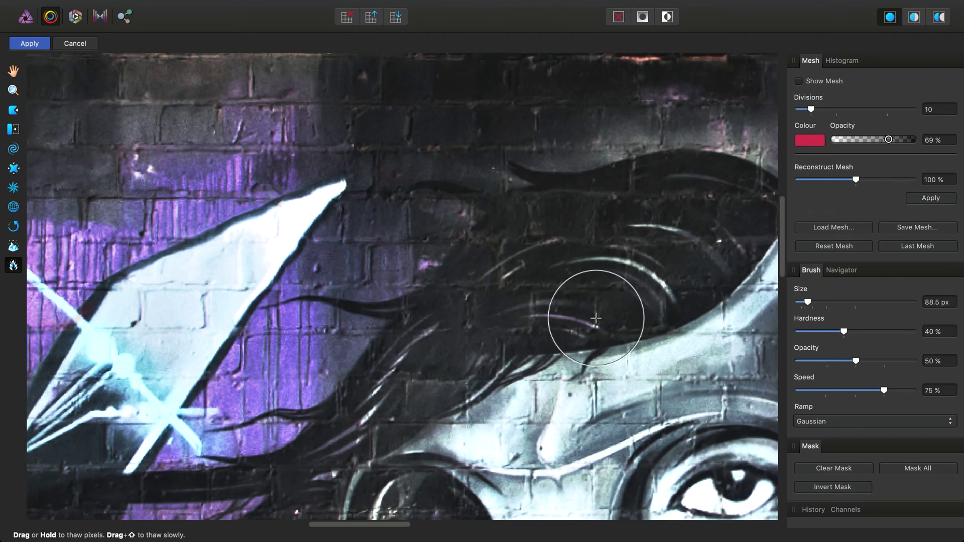
key("super+0")
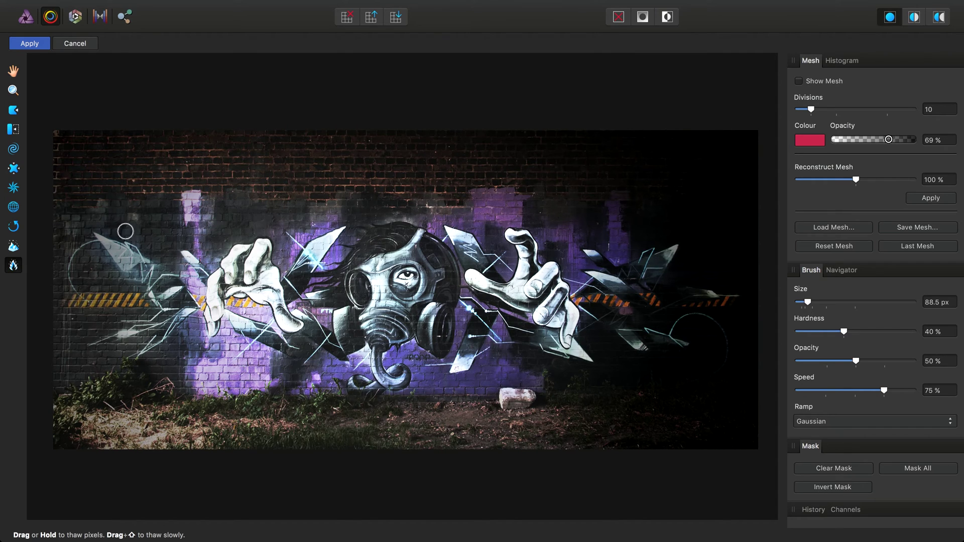
Apply the liquify edits, then step back before the Liquify history entry and restore it to compare
left_click(41, 46)
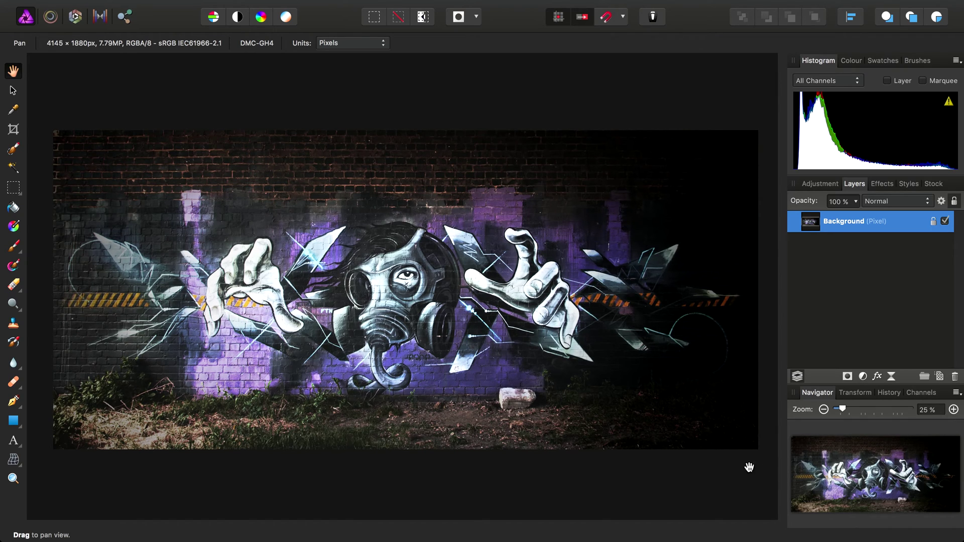
left_click(887, 393)
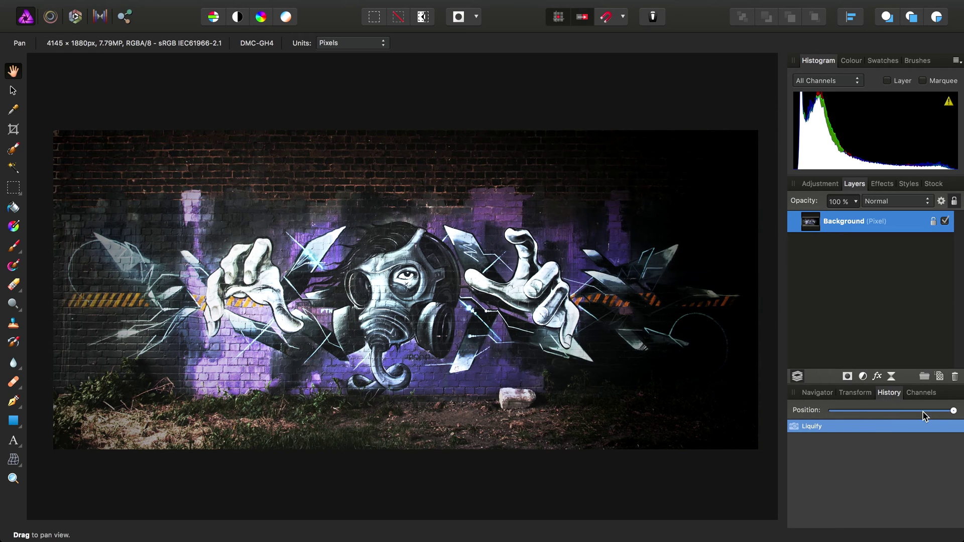
left_click_drag(882, 411, 803, 428)
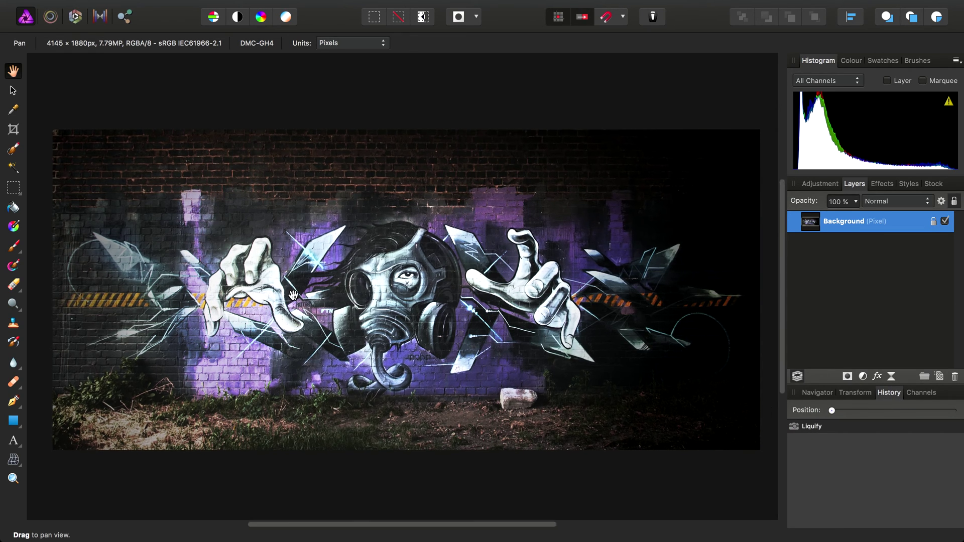
scroll(493, 324, "up", 5)
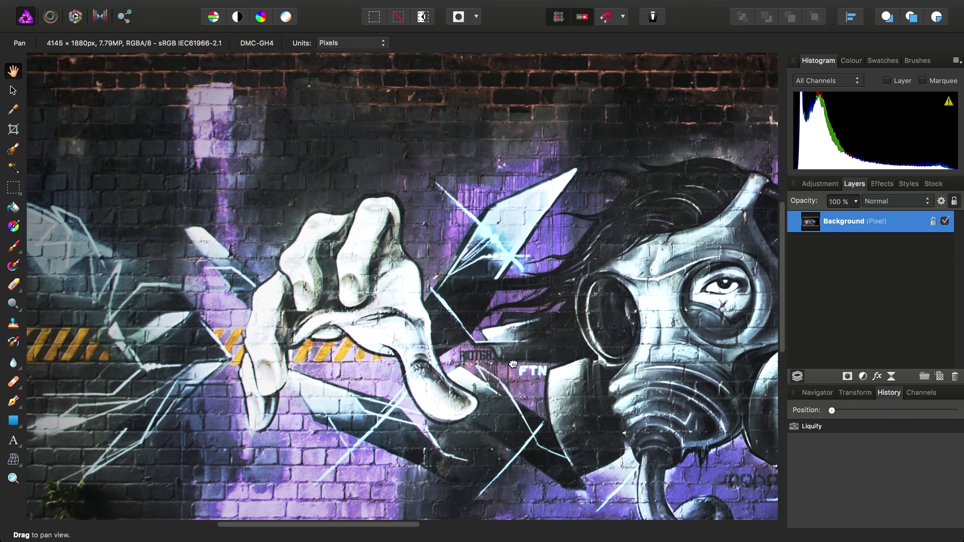
left_click_drag(512, 364, 437, 355)
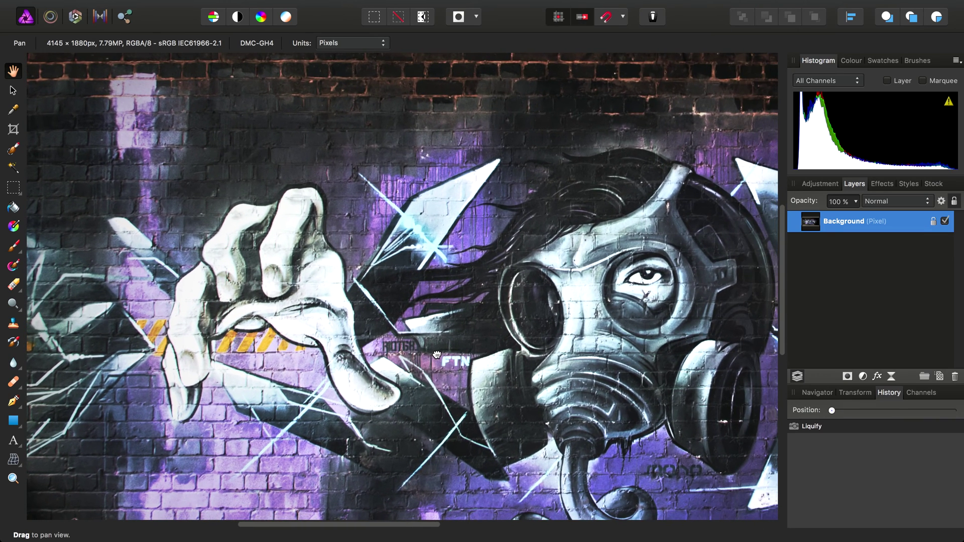
left_click(828, 427)
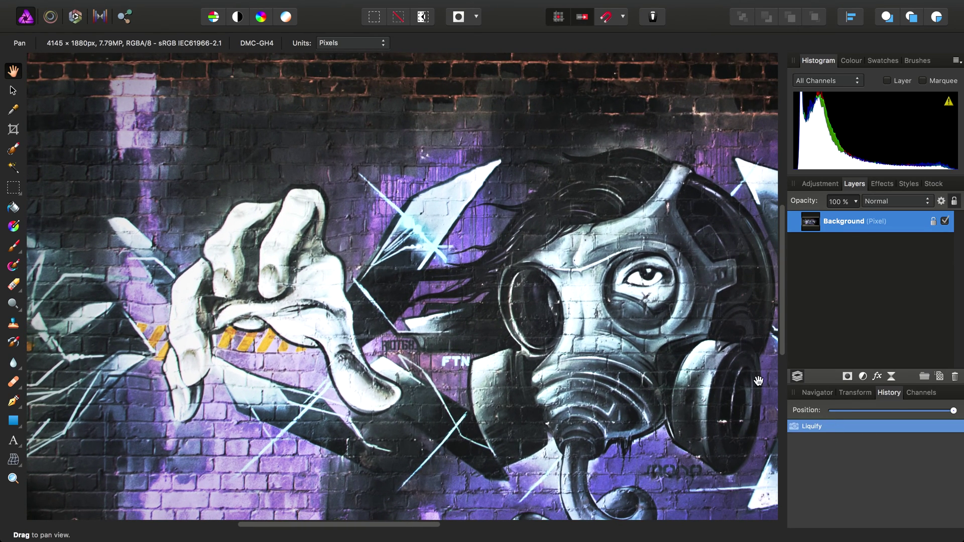
scroll(555, 328, "right", 2)
scroll(555, 329, "down", 1)
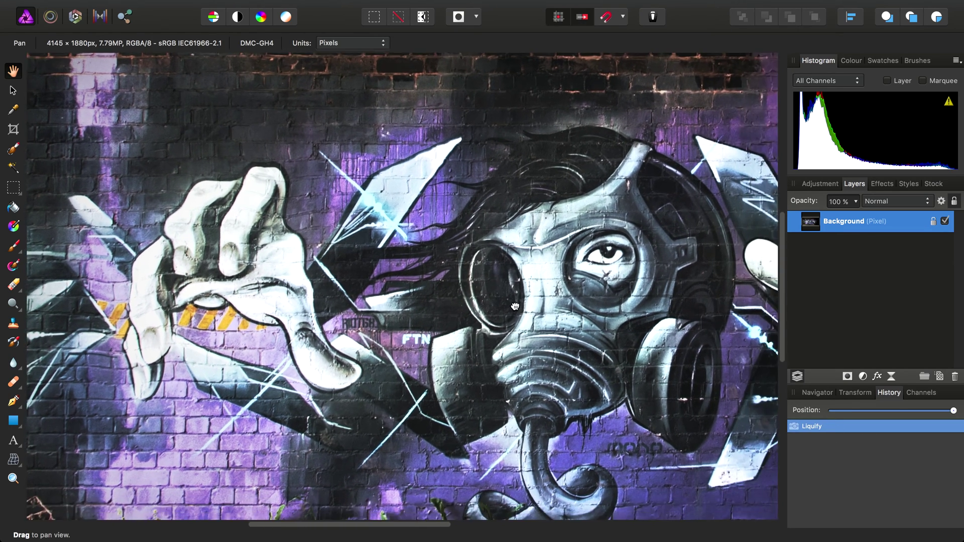